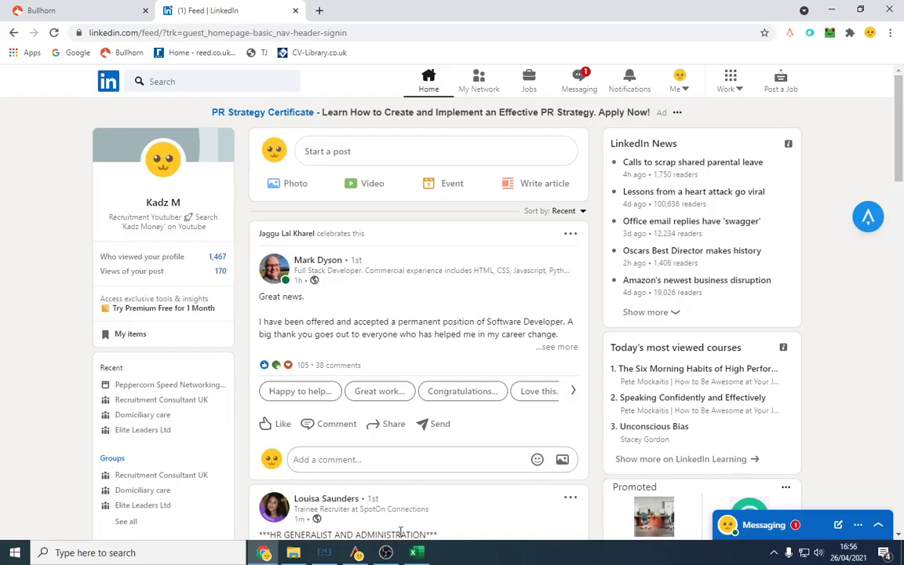
# - Switch to the Book1 workbook in Excel and review the Company, Name, Email and Vacancy columns
pyautogui.click(414, 552)
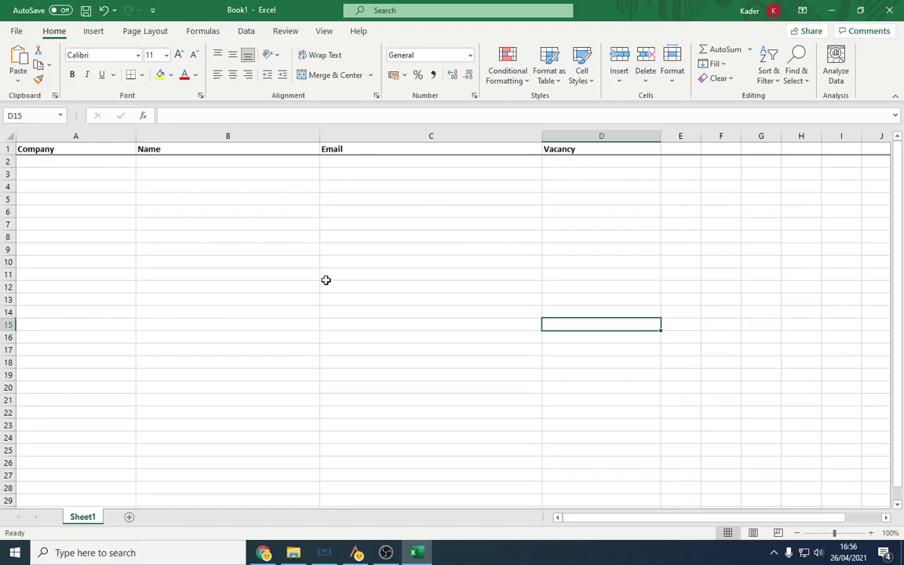
pyautogui.click(36, 150)
pyautogui.hotkey('ctrl', 'shift', 'Down')
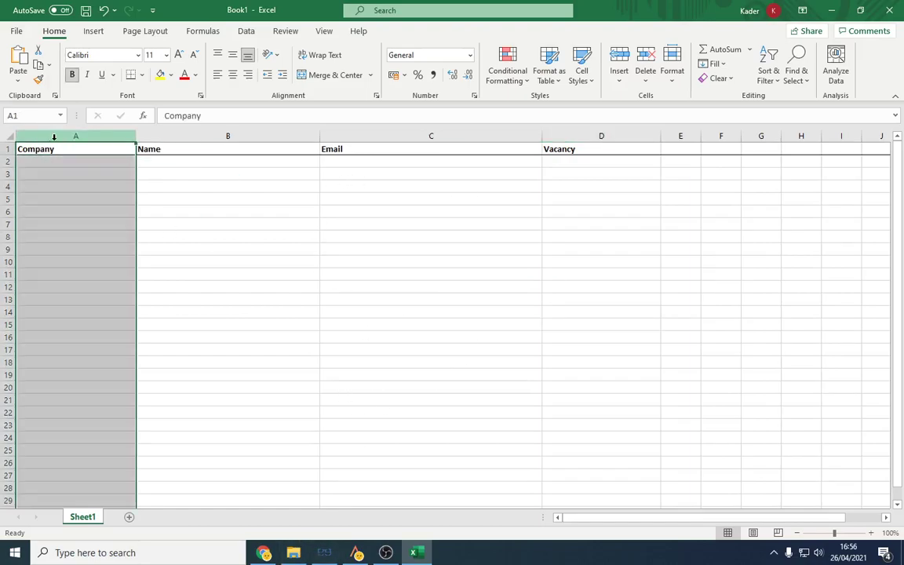
pyautogui.click(245, 166)
pyautogui.click(229, 135)
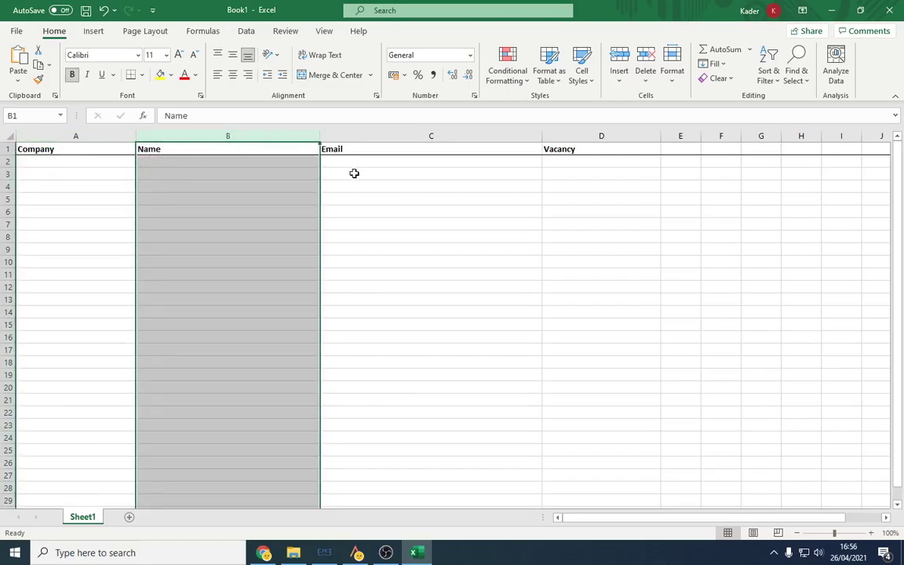
pyautogui.click(441, 319)
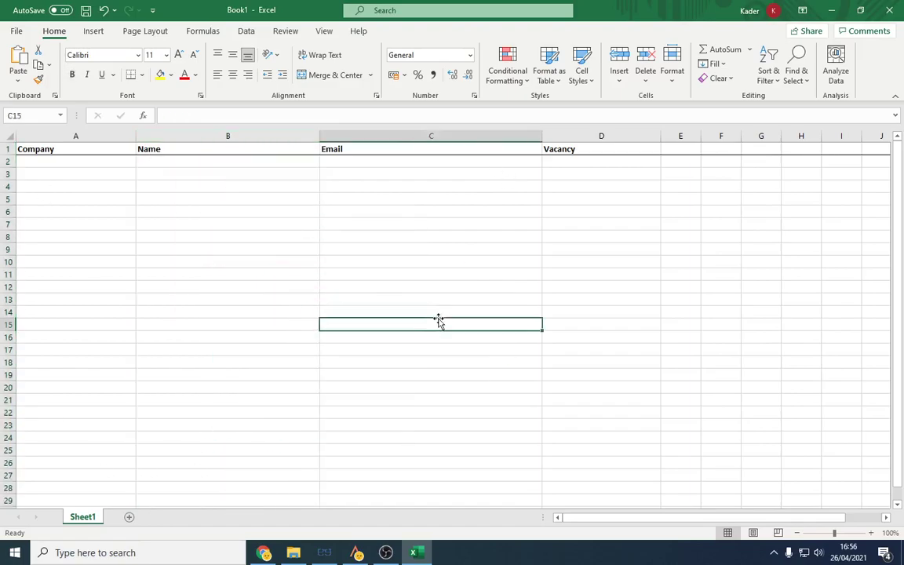
pyautogui.click(174, 168)
pyautogui.click(170, 162)
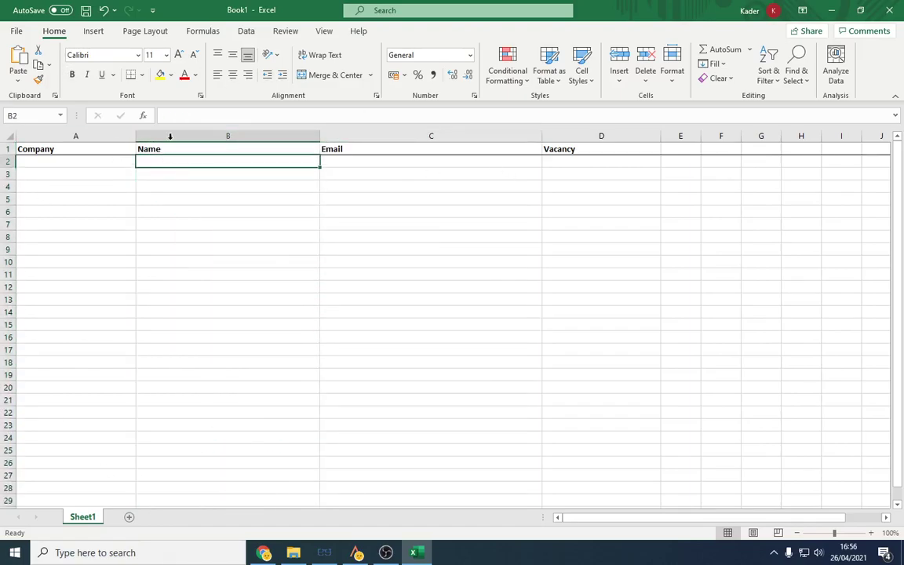
pyautogui.click(373, 134)
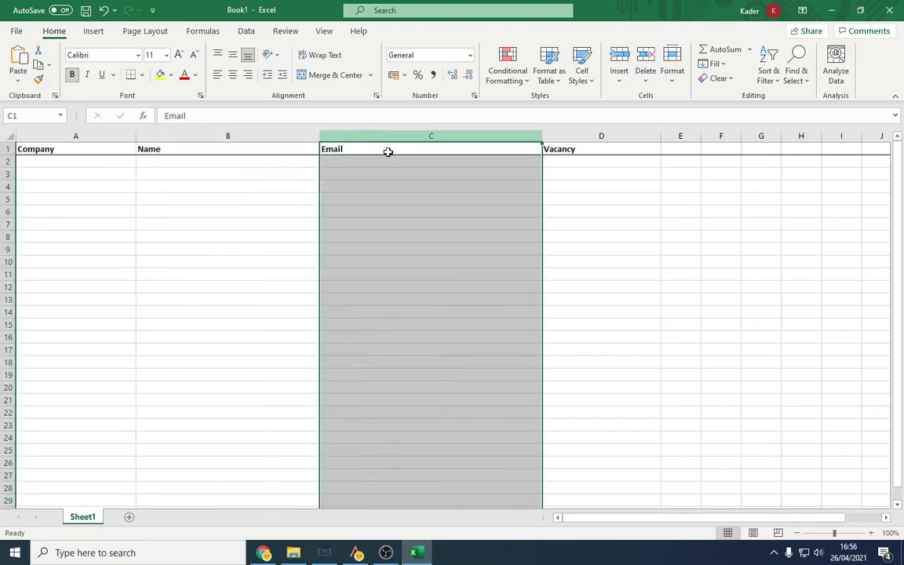
pyautogui.click(573, 133)
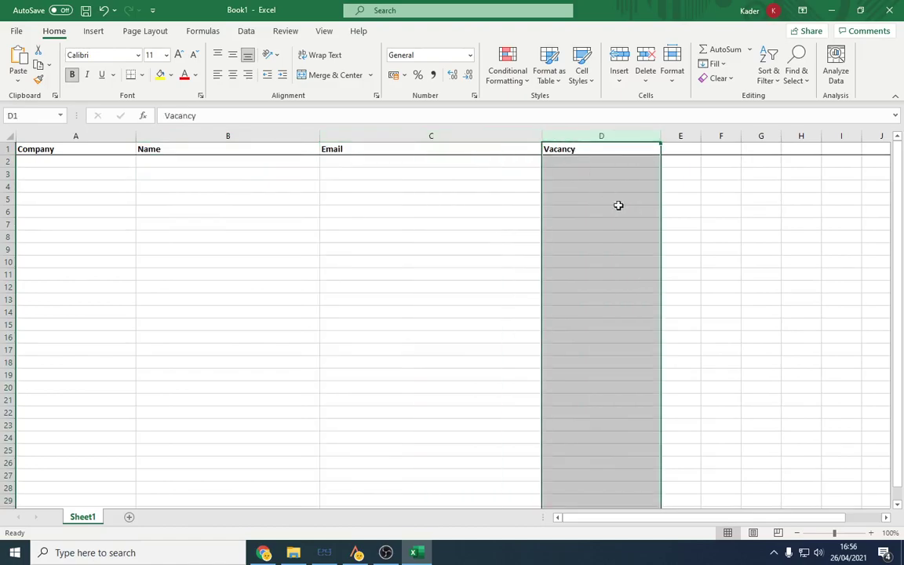
pyautogui.click(647, 235)
pyautogui.click(559, 162)
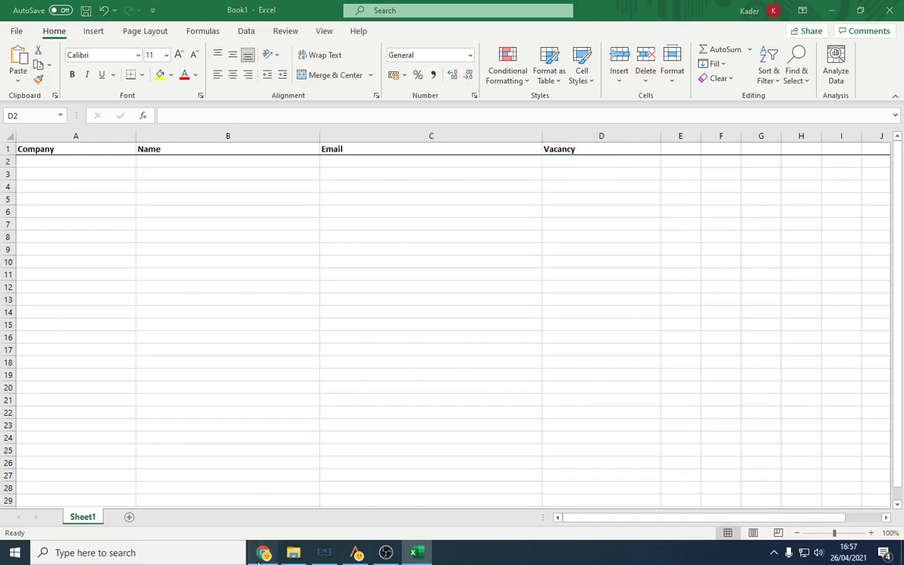
# - Switch to LinkedIn in Chrome and search its job listings for public relations
pyautogui.click(263, 553)
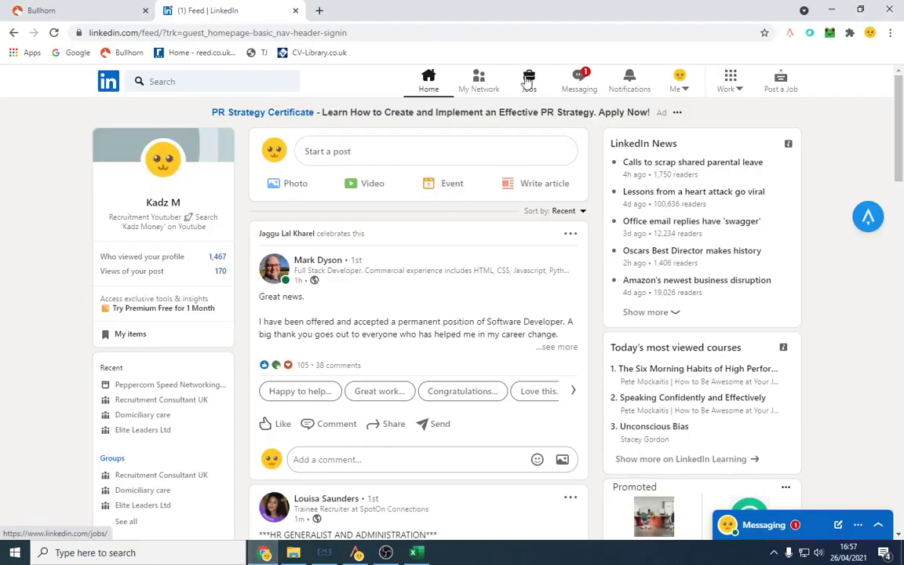
pyautogui.click(527, 82)
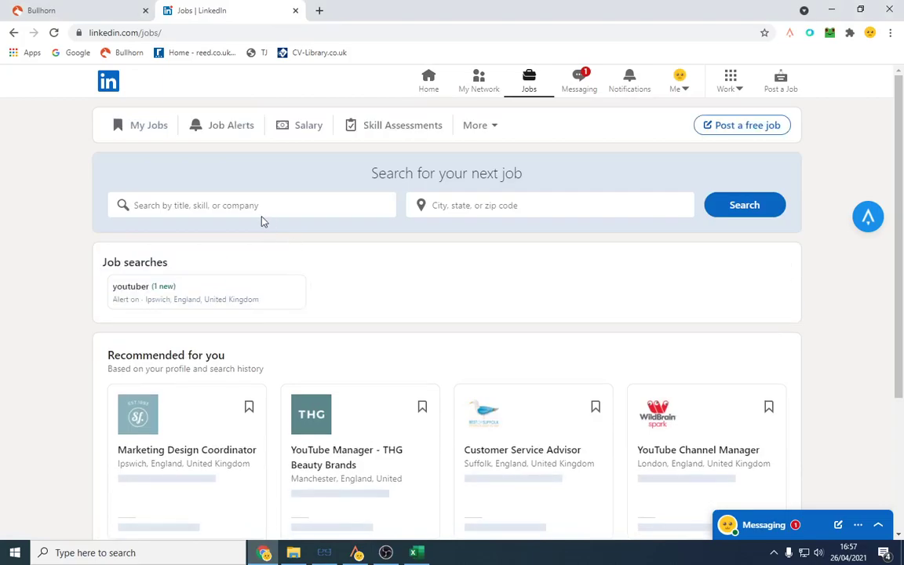
pyautogui.click(252, 207)
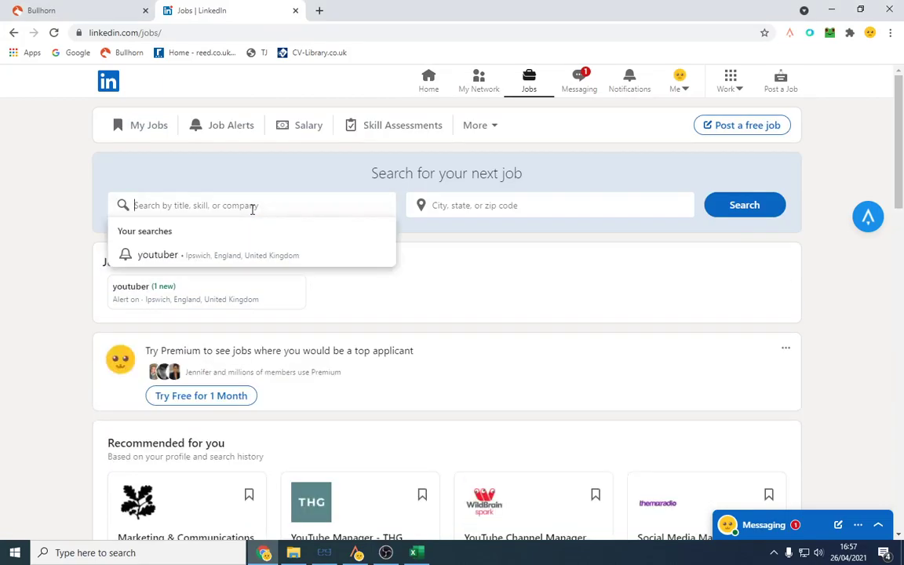
pyautogui.write('public')
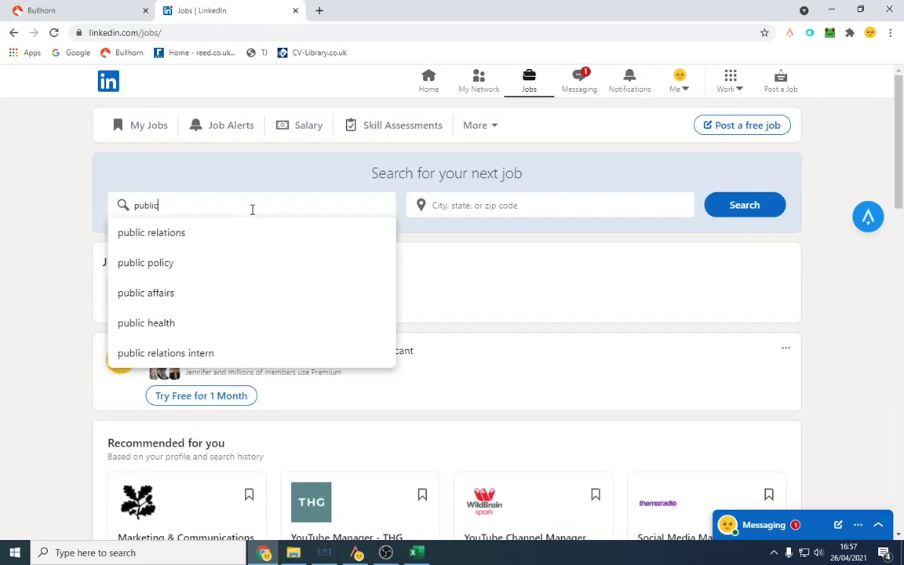
pyautogui.click(189, 242)
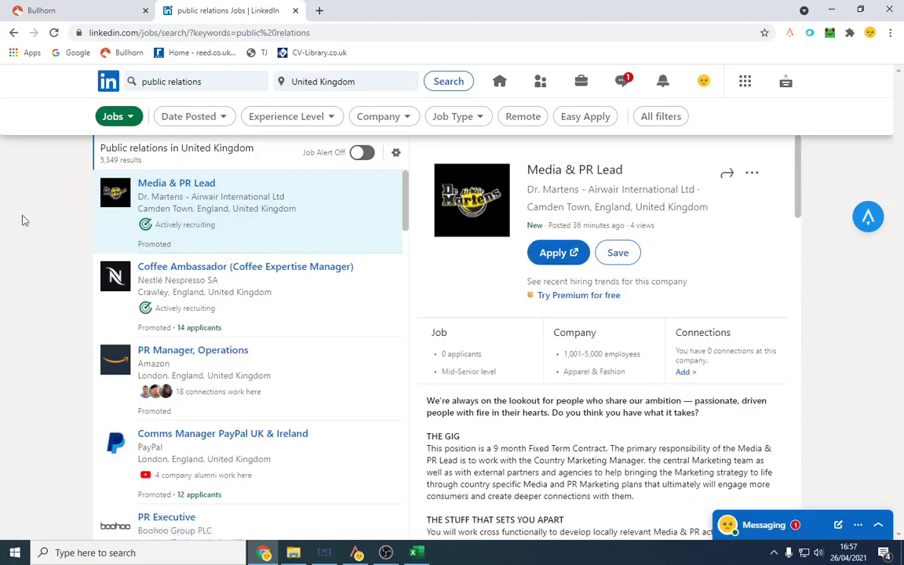
# - Open Bumble's PR Manager, Germany listing from the results and go to the job poster's profile
pyautogui.scroll(-3, 237, 232)
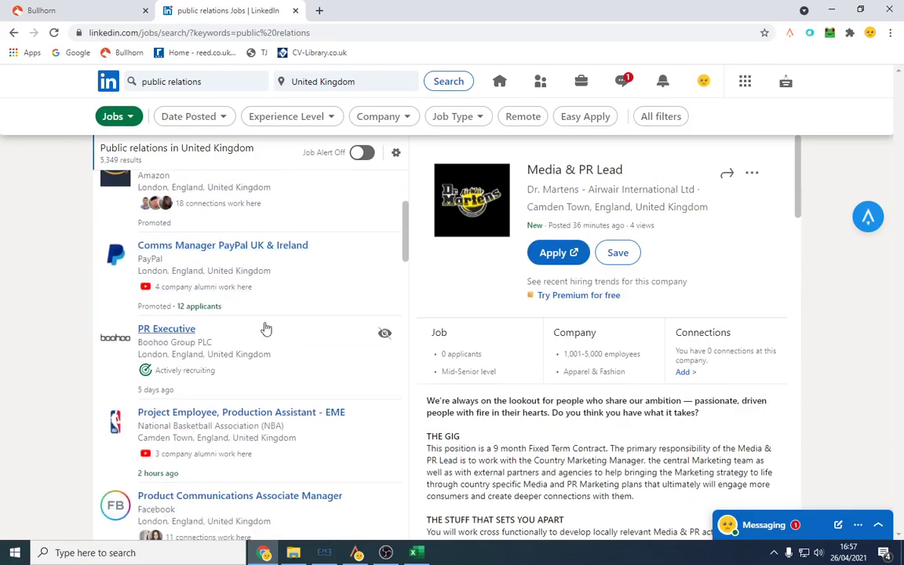
pyautogui.scroll(-4, 278, 328)
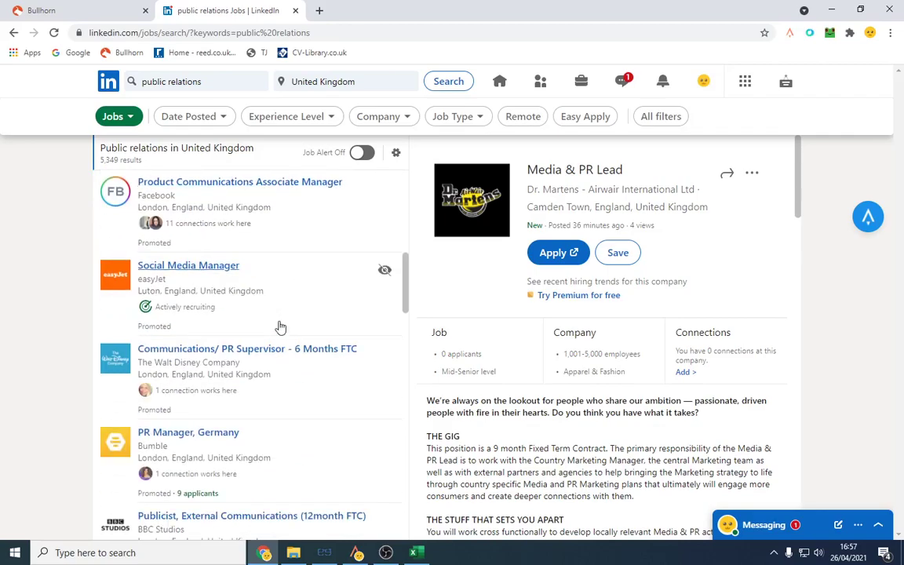
pyautogui.scroll(-2, 284, 324)
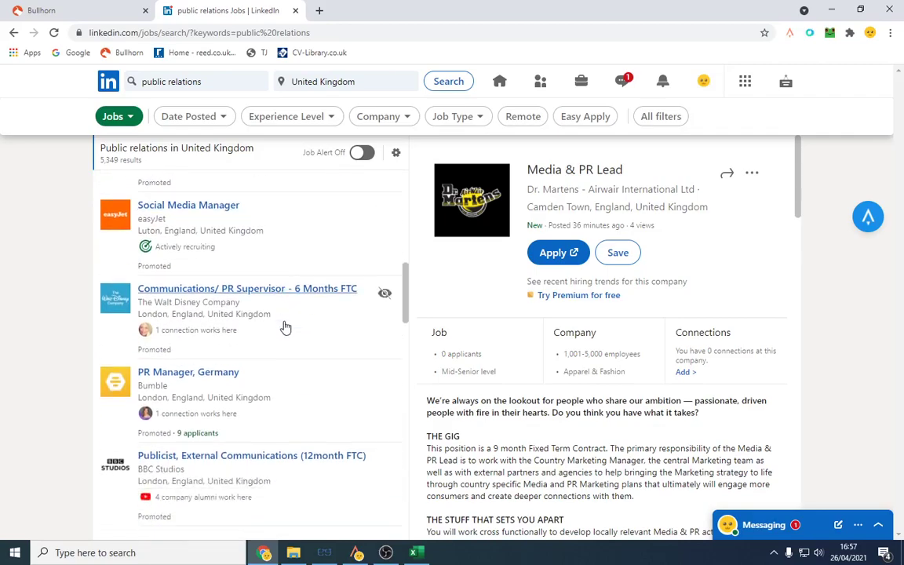
pyautogui.click(295, 326)
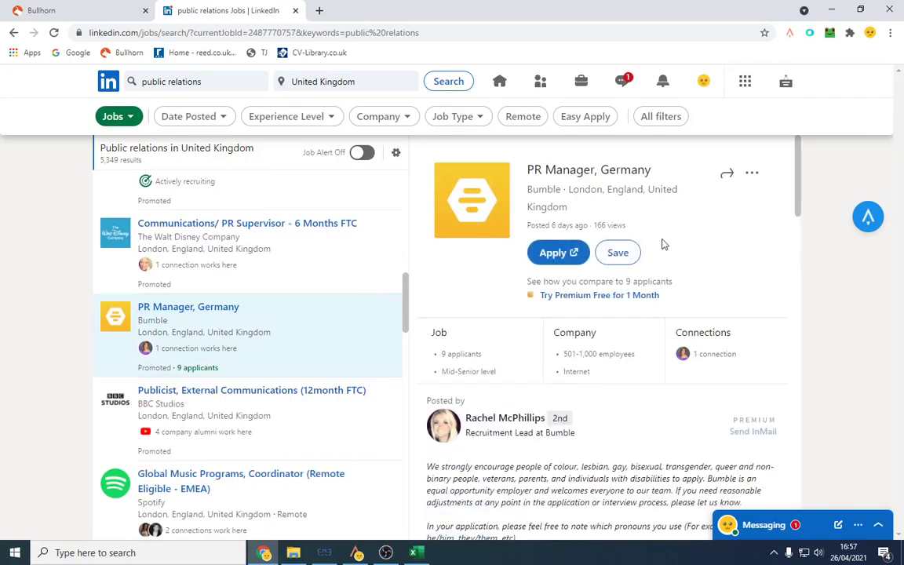
pyautogui.doubleClick(487, 433)
pyautogui.click(576, 427)
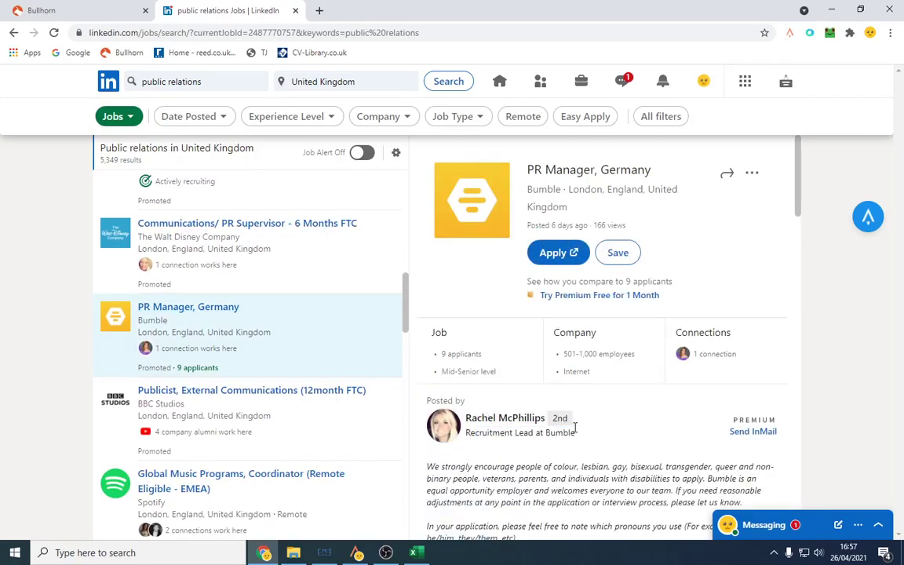
pyautogui.click(434, 426)
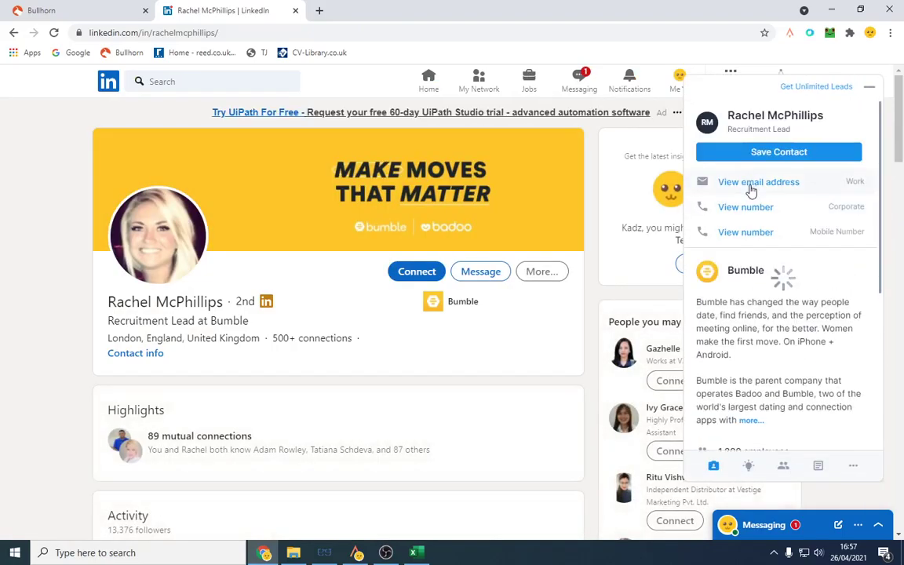
# - Reveal and copy the recruiter's work email from the contact finder, and paste it into cell C2 of the Excel sheet
pyautogui.click(752, 184)
pyautogui.click(835, 187)
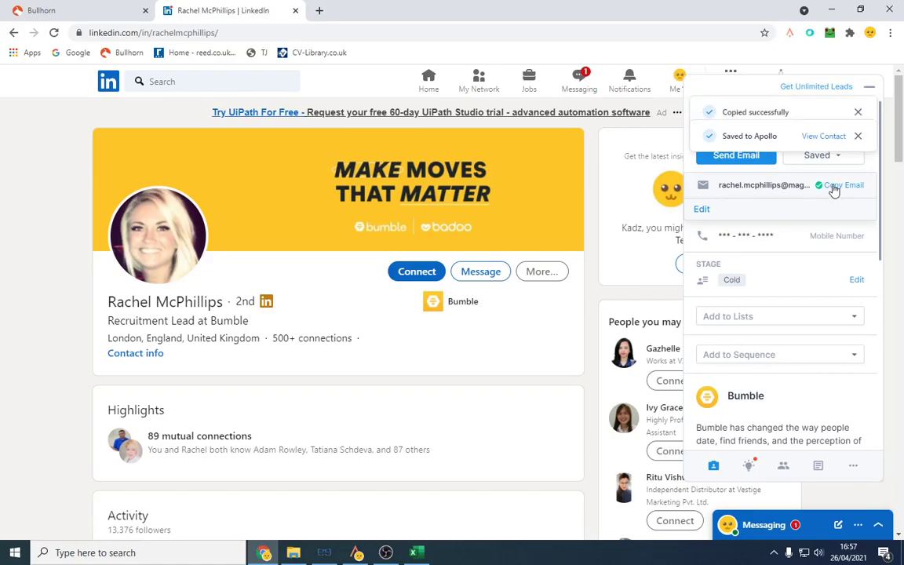
pyautogui.click(416, 553)
pyautogui.click(358, 162)
pyautogui.hotkey('ctrl', 'v')
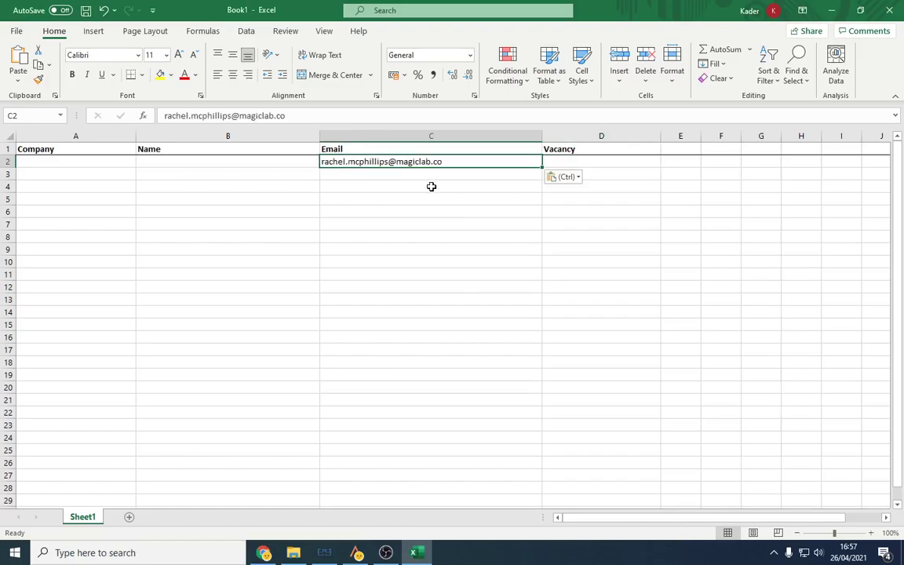
# - Copy the contact's first name out of the email address in C2 and paste it into Name cell B2
pyautogui.doubleClick(361, 161)
pyautogui.doubleClick(209, 115)
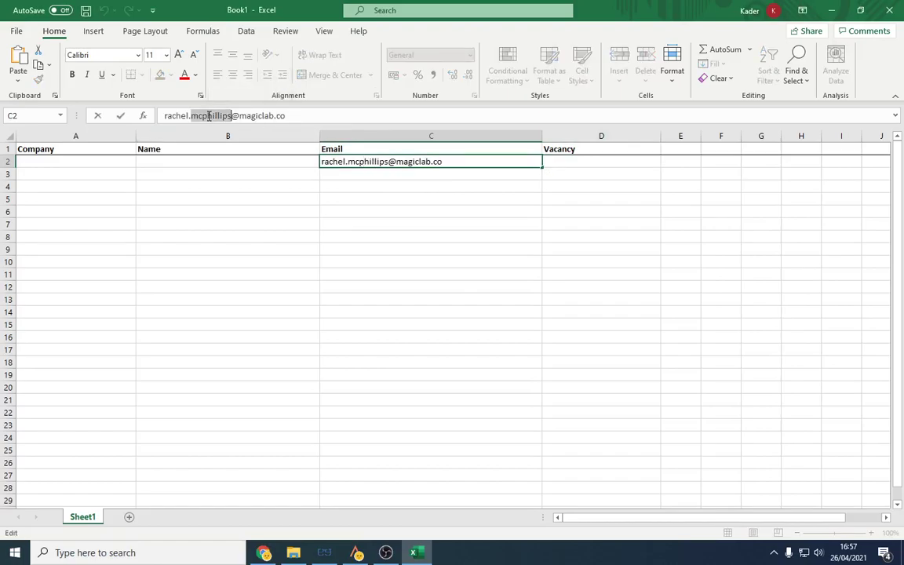
pyautogui.doubleClick(173, 115)
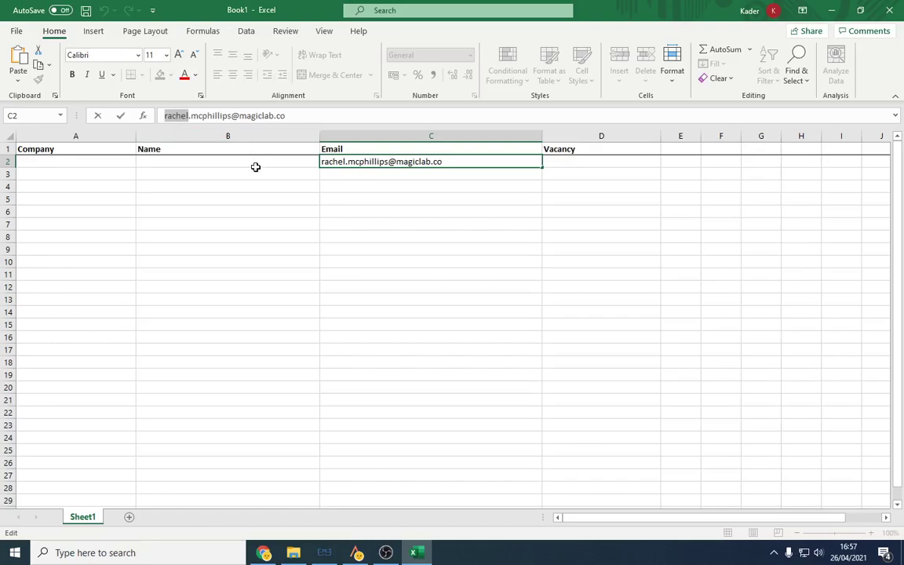
pyautogui.hotkey('ctrl', 'c')
pyautogui.click(170, 161)
pyautogui.hotkey('ctrl', 'v')
# - Enter Bumble as the company in A2 and, after rechecking the LinkedIn listing, PR Manager in Germany as the vacancy in D2
pyautogui.click(85, 164)
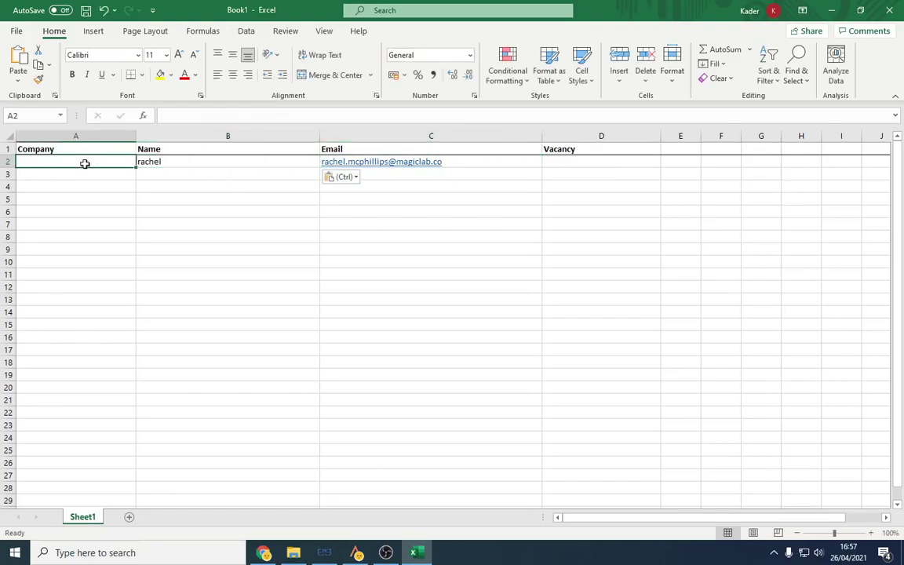
pyautogui.write('Bumble')
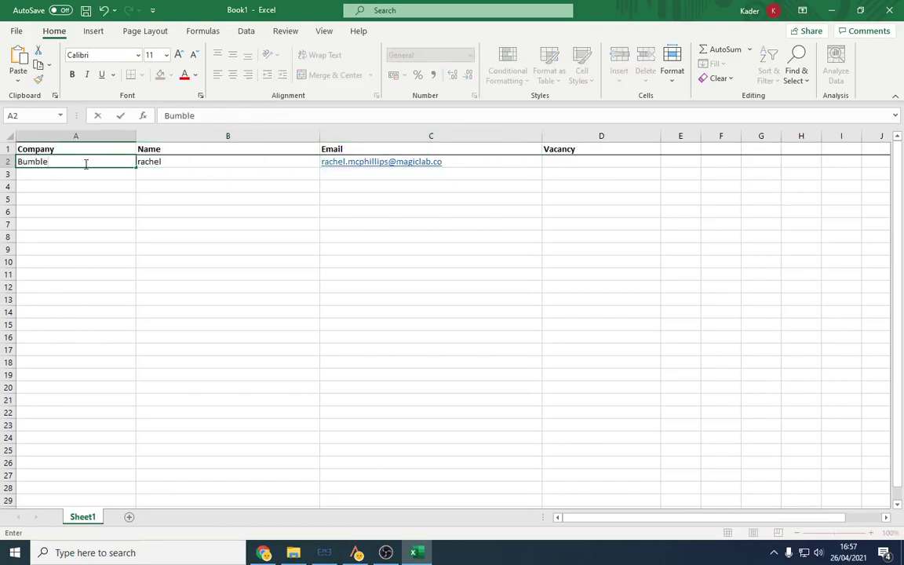
pyautogui.click(571, 161)
pyautogui.click(263, 552)
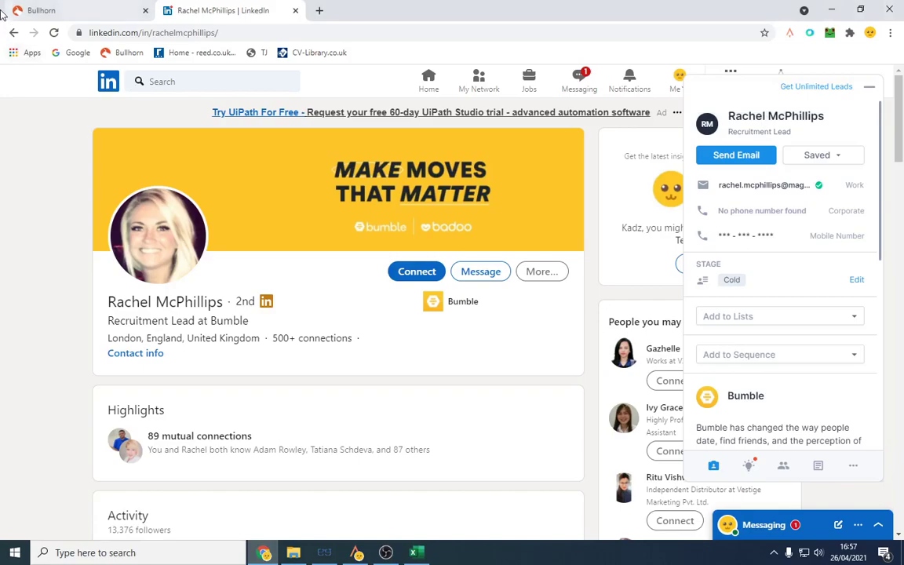
pyautogui.click(13, 32)
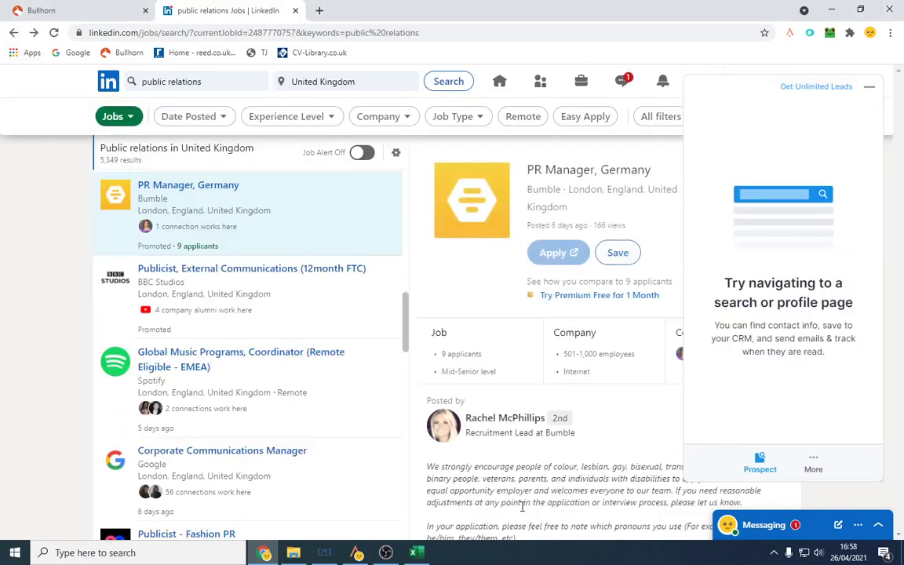
pyautogui.hotkey('alt', 'Tab')
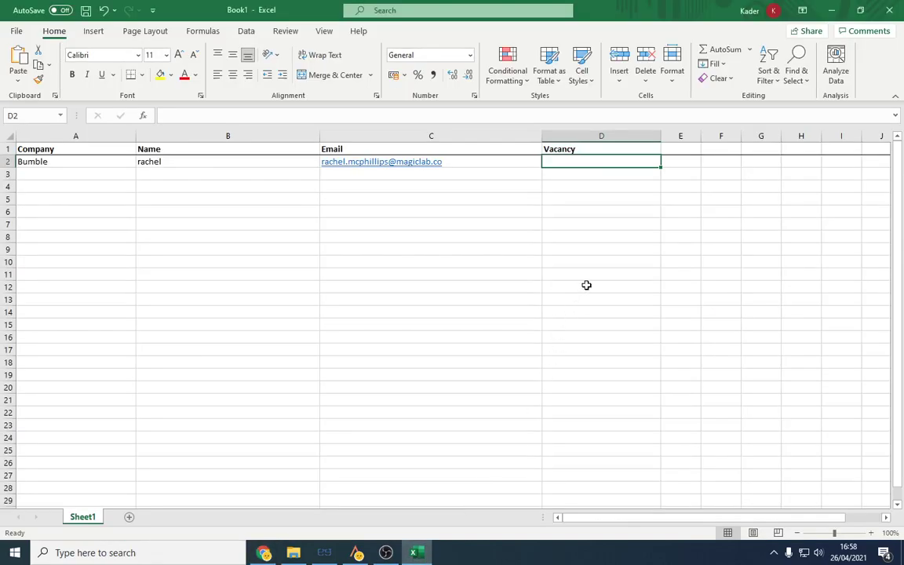
pyautogui.write('PR Manager in Germany')
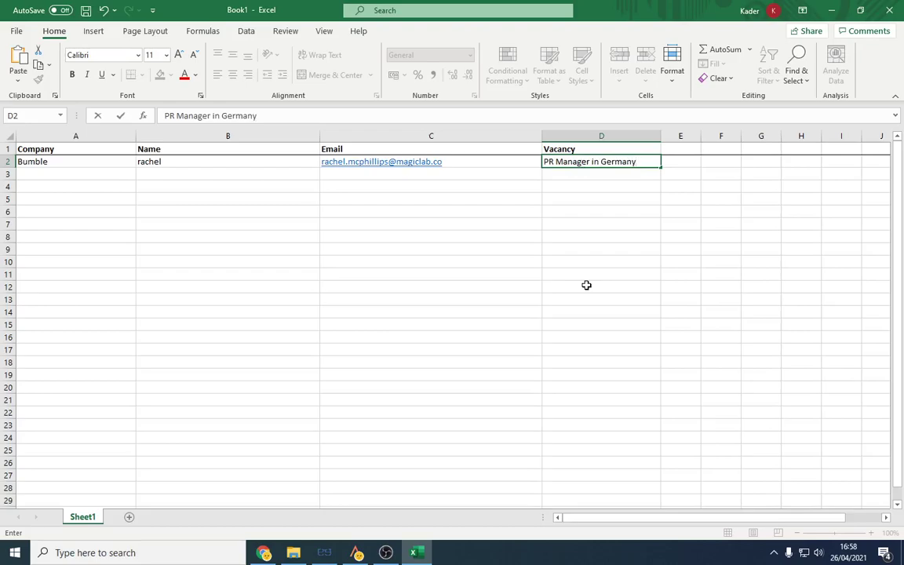
pyautogui.press('Return')
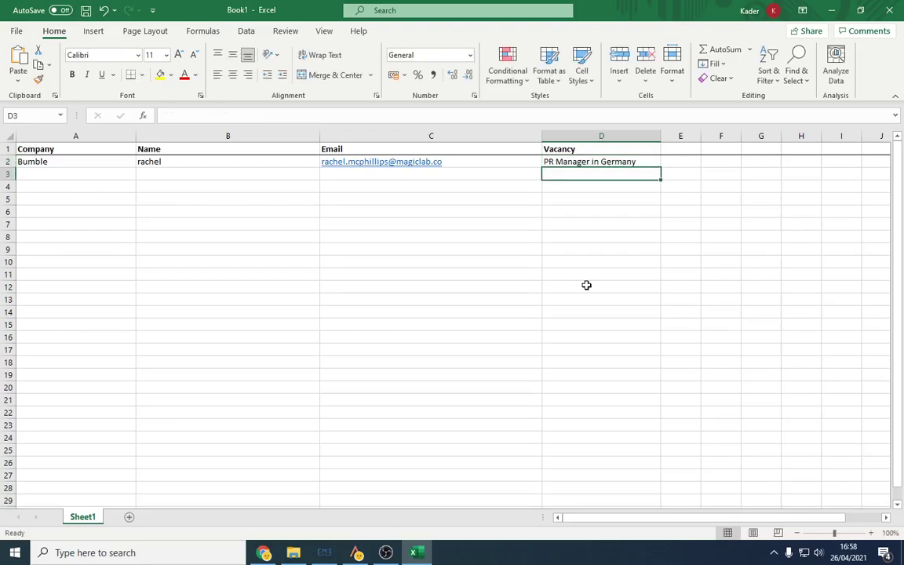
# - Capitalize the first letter of the contact's name in cell B2
pyautogui.click(606, 160)
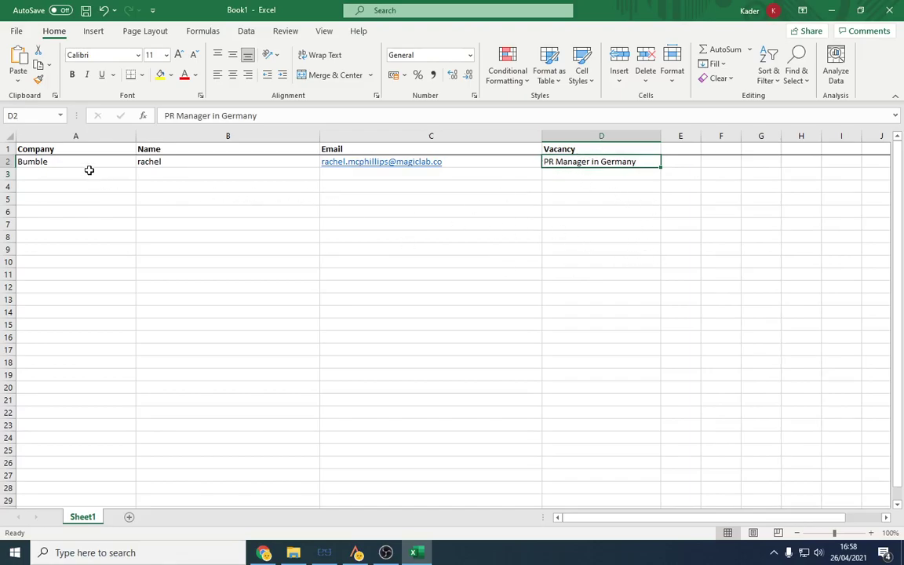
pyautogui.click(159, 161)
pyautogui.click(166, 116)
pyautogui.press('Delete')
pyautogui.write('R')
pyautogui.click(239, 220)
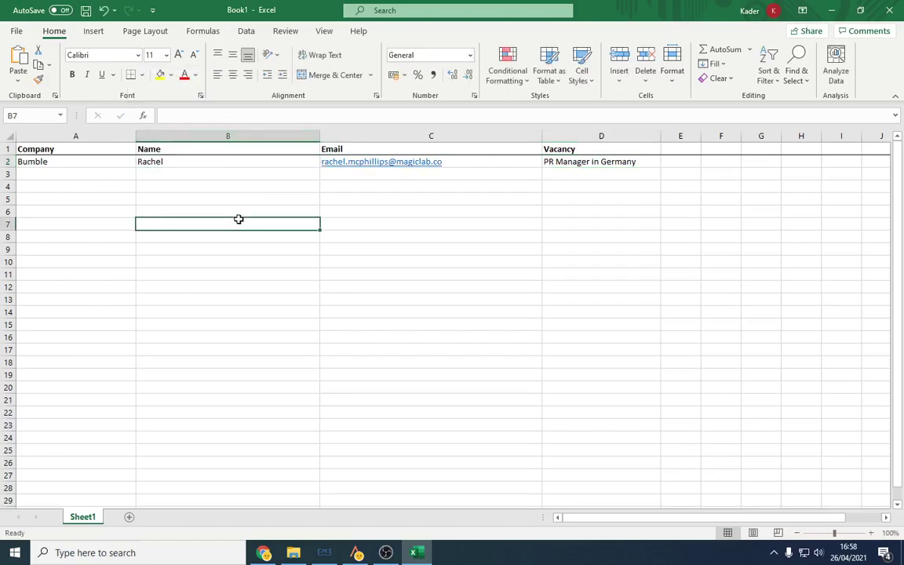
# - Return to the LinkedIn job results and view the BBC Studios publicist and Spotify Global Music Programs, Coordinator listings
pyautogui.click(264, 553)
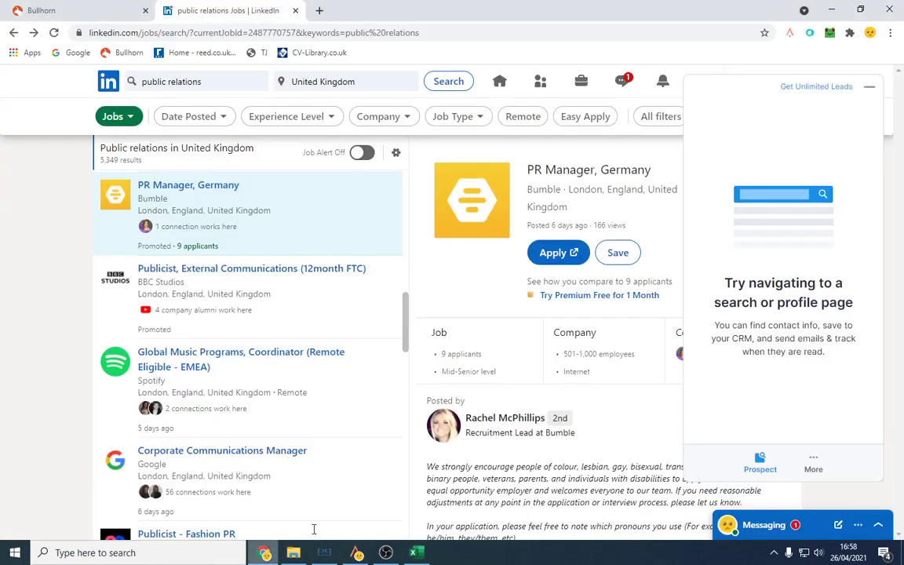
pyautogui.click(283, 314)
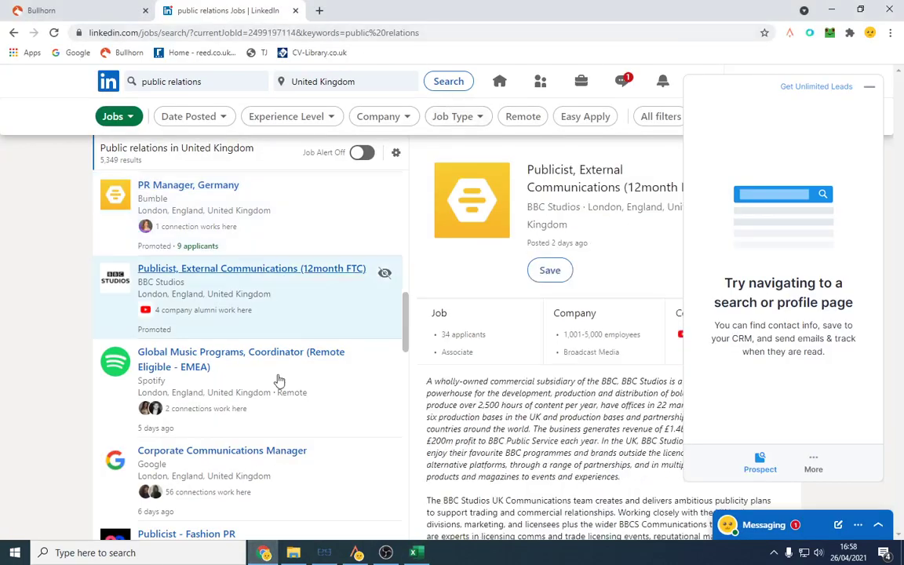
pyautogui.click(285, 396)
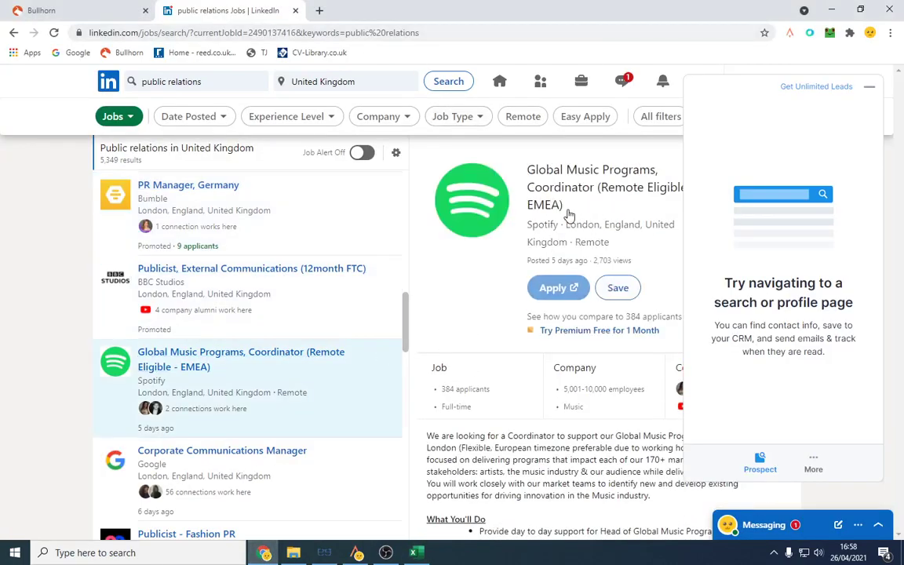
# - Collapse the contact-finder overlay, read through the Spotify listing for a named job poster and compare it with Bumble's PR Manager, Germany listing
pyautogui.click(869, 86)
pyautogui.scroll(-5, 636, 339)
pyautogui.scroll(5, 621, 298)
pyautogui.scroll(-10, 610, 410)
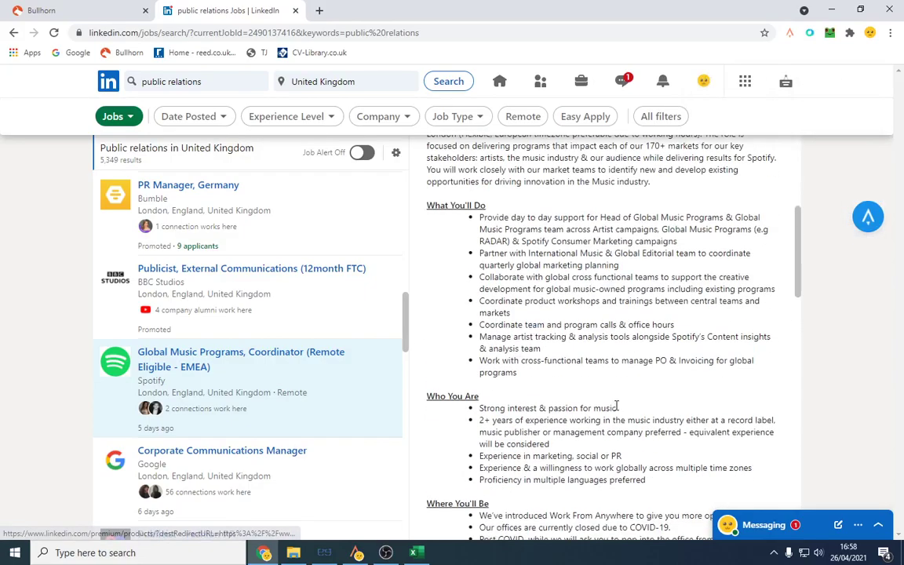
pyautogui.scroll(-5, 610, 411)
pyautogui.scroll(12, 599, 406)
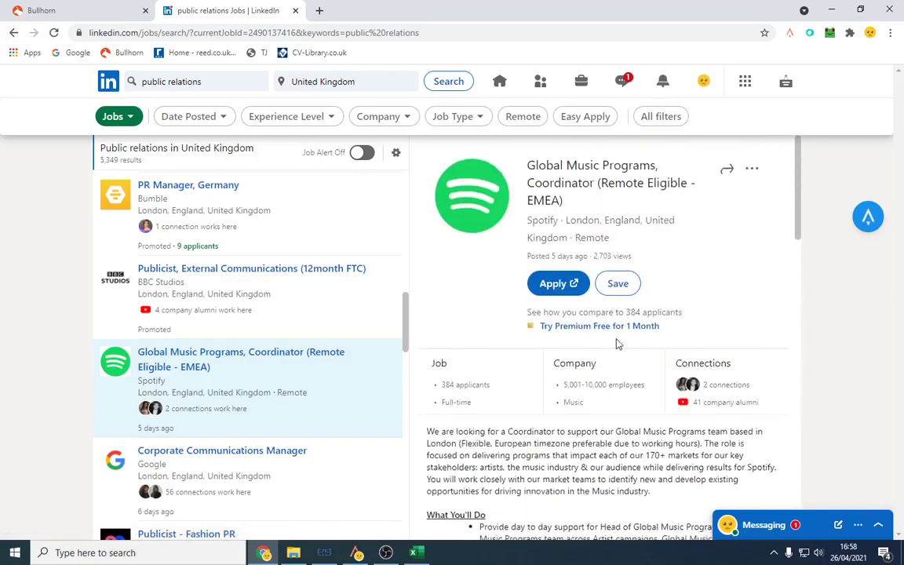
pyautogui.click(276, 215)
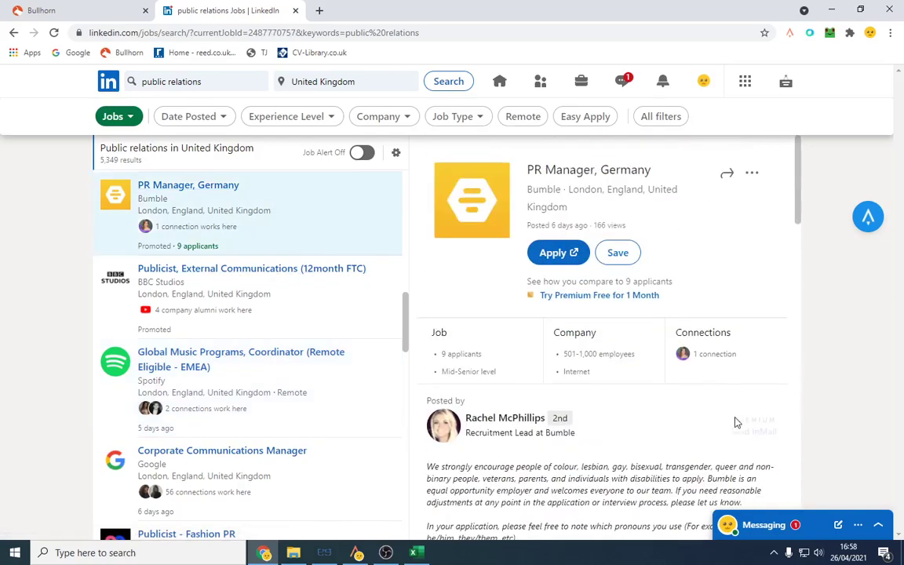
# - Open Spotify's company page from its job listing and search its employees for the keyword recruitment
pyautogui.click(244, 389)
pyautogui.click(543, 227)
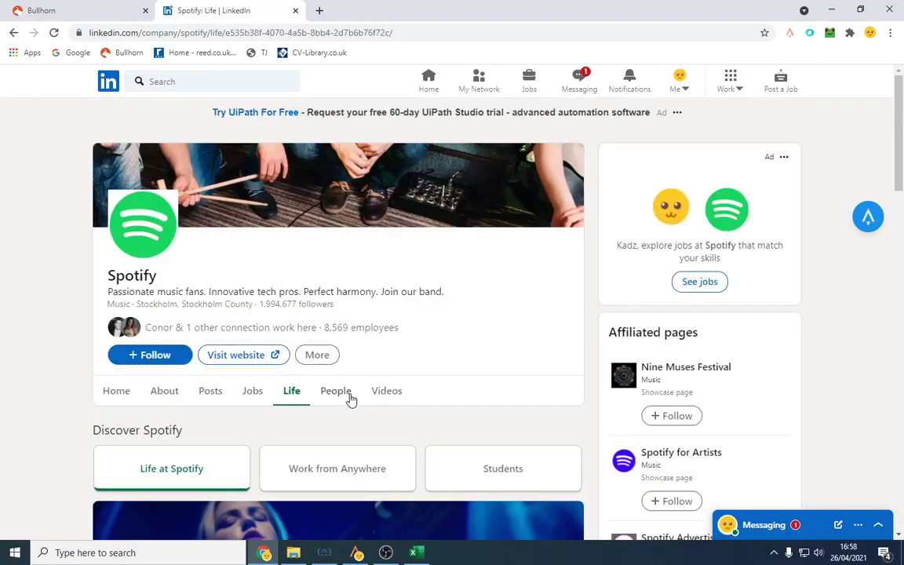
pyautogui.click(343, 396)
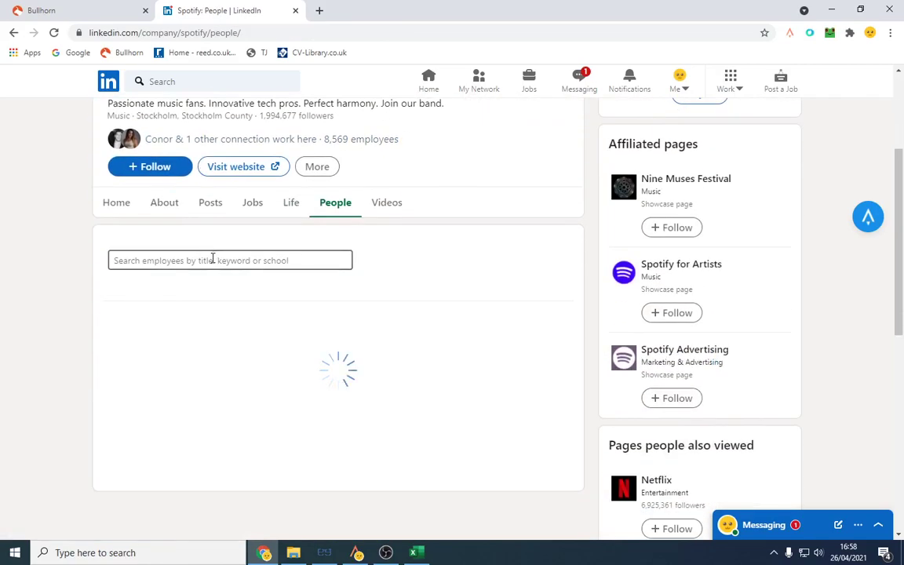
pyautogui.click(174, 281)
pyautogui.click(155, 305)
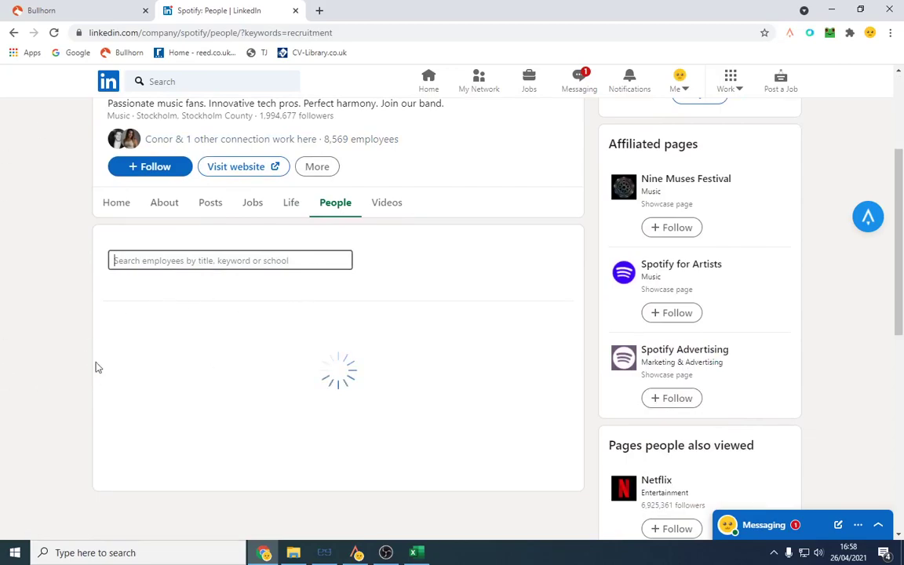
# - Expand the employee location breakdown and filter Spotify's recruitment staff to United Kingdom
pyautogui.scroll(-5, 379, 382)
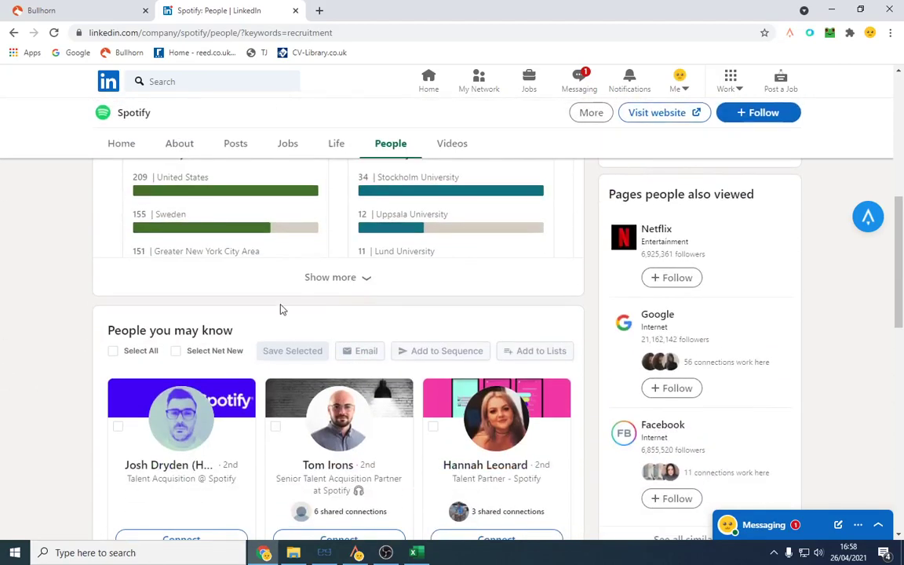
pyautogui.click(322, 277)
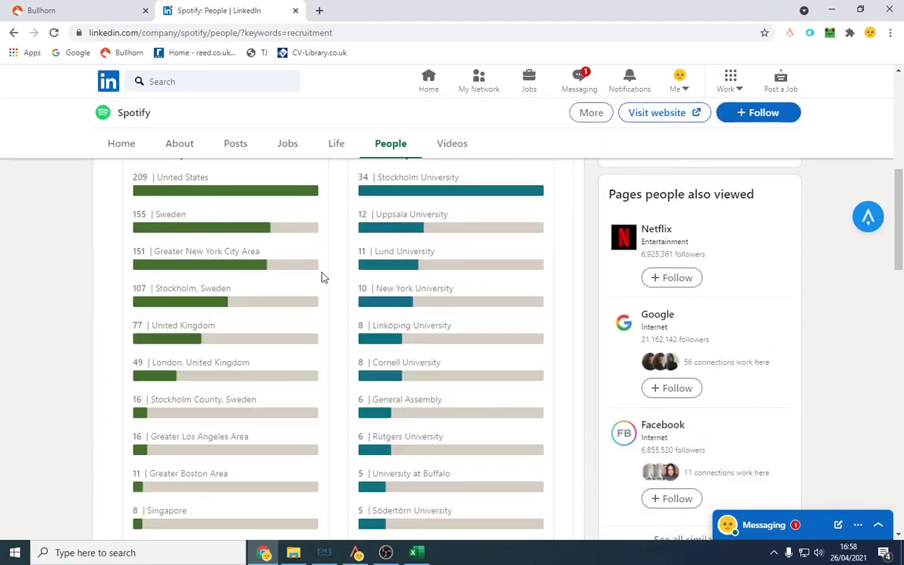
pyautogui.click(189, 340)
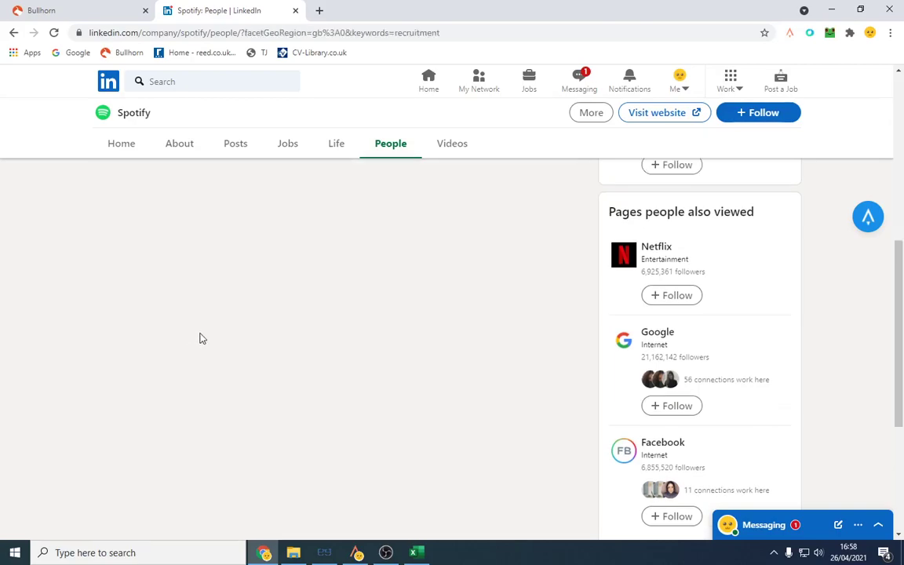
# - Examine the filtered Spotify employee cards and their job titles for a suitable recruitment contact
pyautogui.scroll(-10, 297, 323)
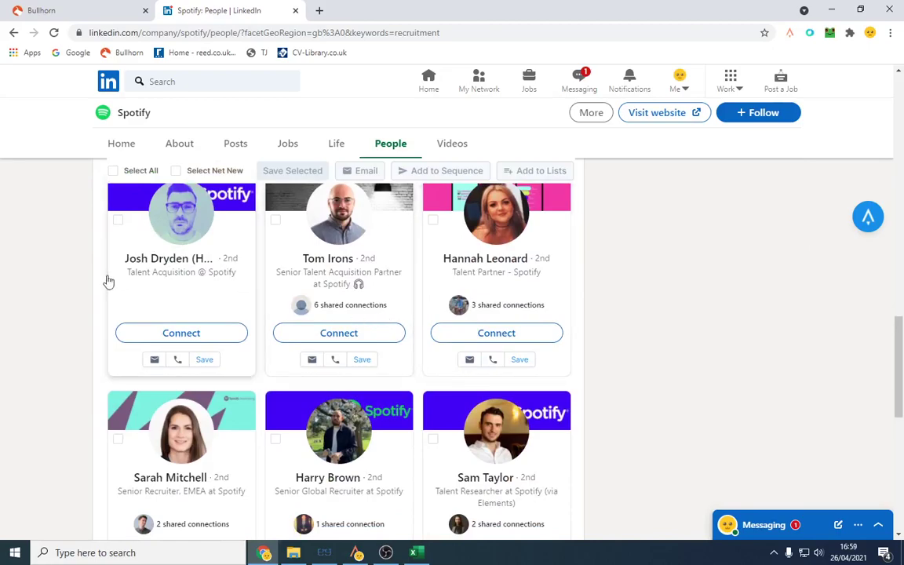
pyautogui.scroll(-3, 463, 420)
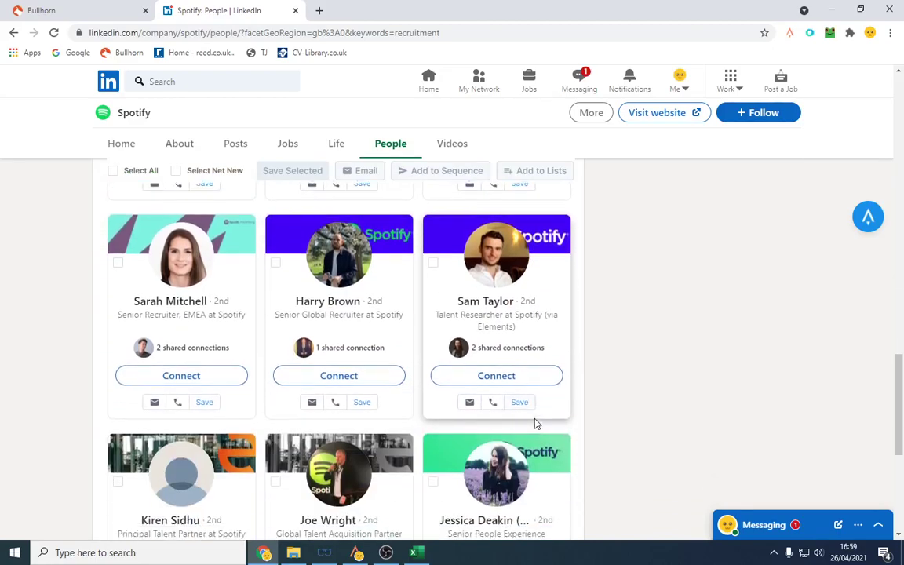
pyautogui.scroll(-3, 299, 477)
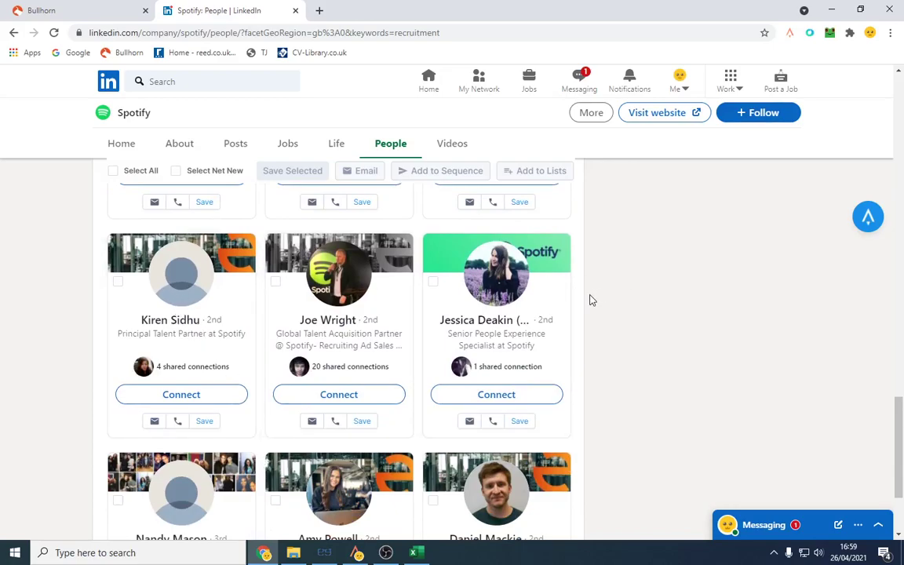
pyautogui.scroll(-2, 534, 317)
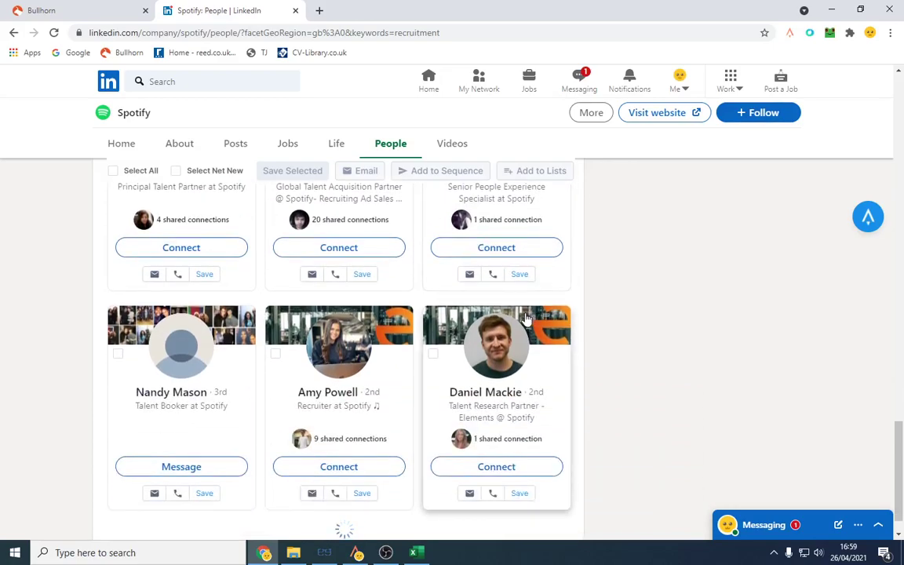
pyautogui.scroll(-5, 524, 320)
pyautogui.scroll(1, 382, 343)
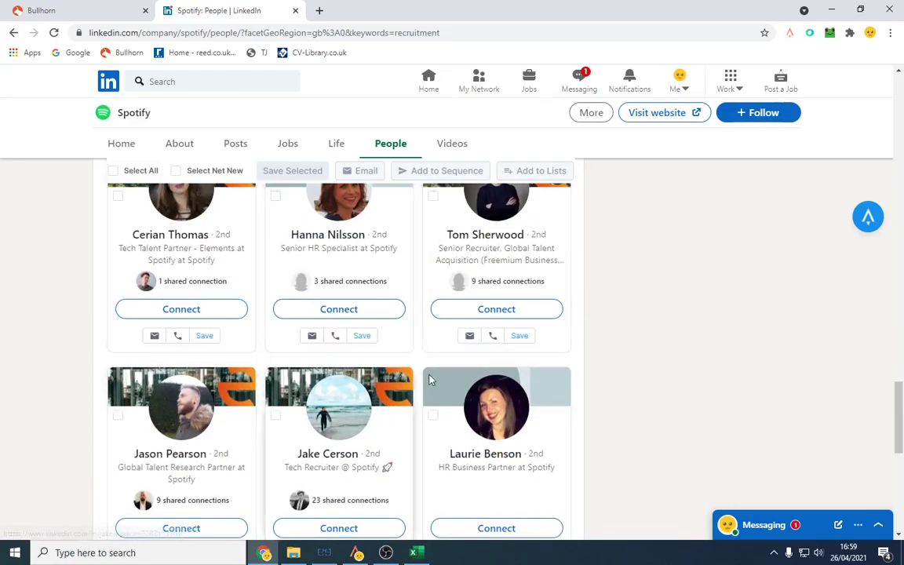
pyautogui.scroll(6, 518, 394)
pyautogui.scroll(-7, 250, 398)
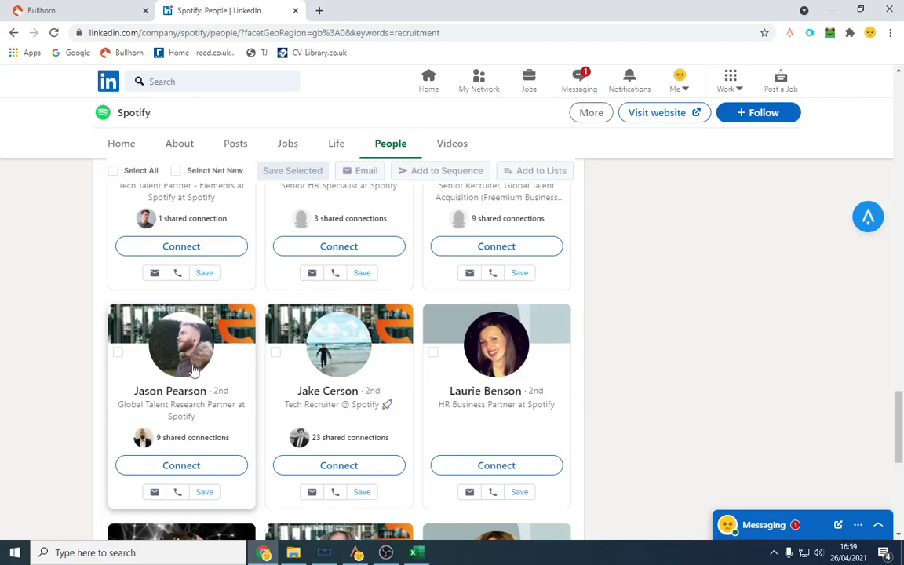
pyautogui.scroll(6, 176, 348)
pyautogui.scroll(-6, 339, 329)
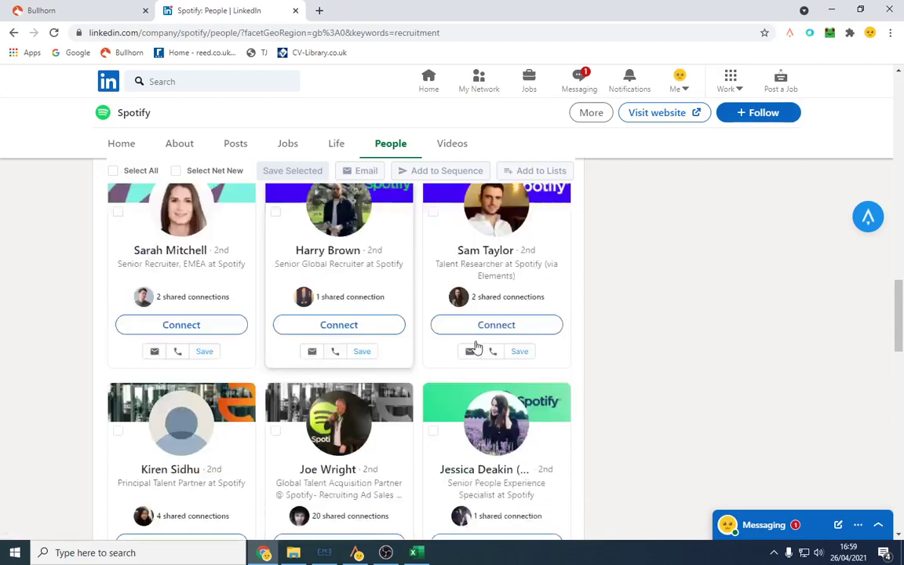
pyautogui.scroll(6, 494, 353)
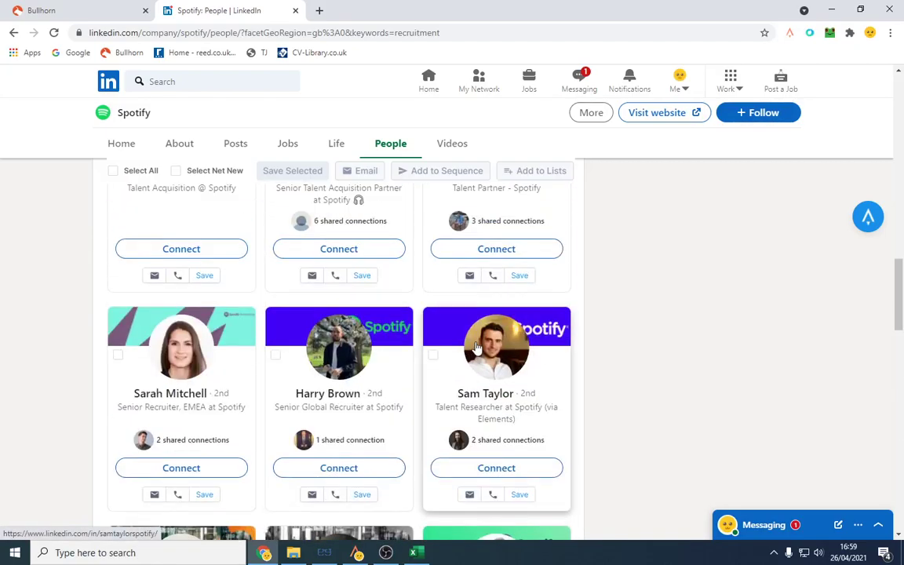
pyautogui.scroll(4, 481, 351)
pyautogui.scroll(-3, 446, 326)
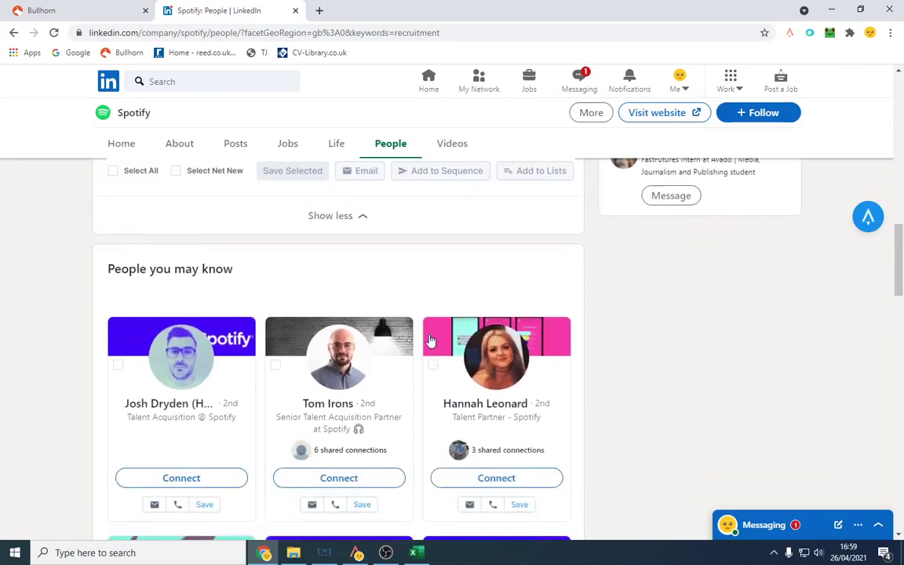
# - Reveal and copy the work email of Spotify's Senior Talent Acquisition Partner from their profile, and paste it into Email cell C3 in Excel
pyautogui.click(345, 257)
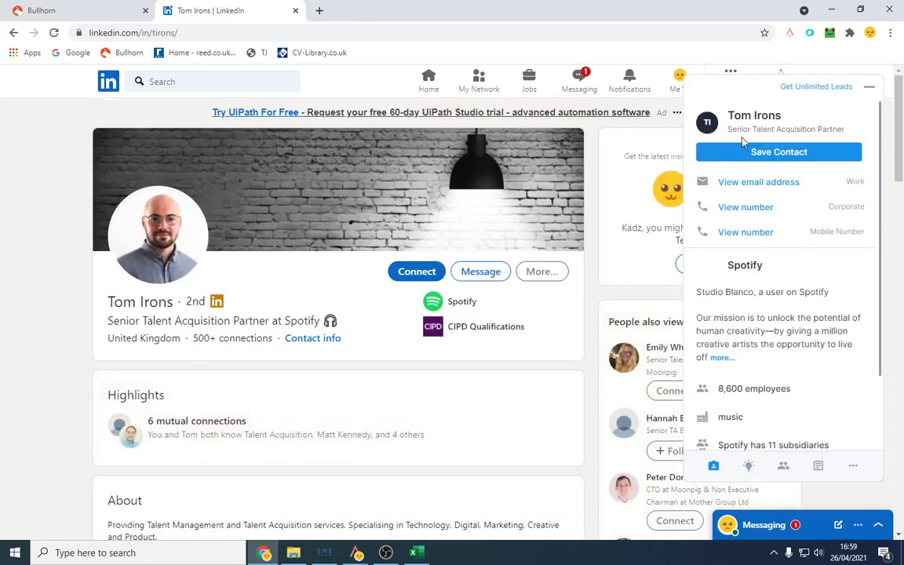
pyautogui.click(750, 184)
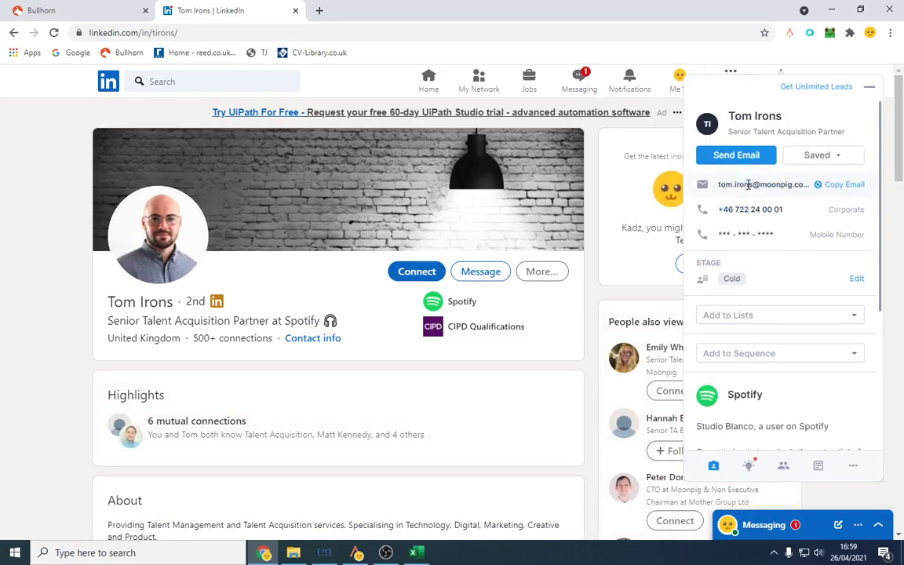
pyautogui.click(844, 186)
pyautogui.click(416, 553)
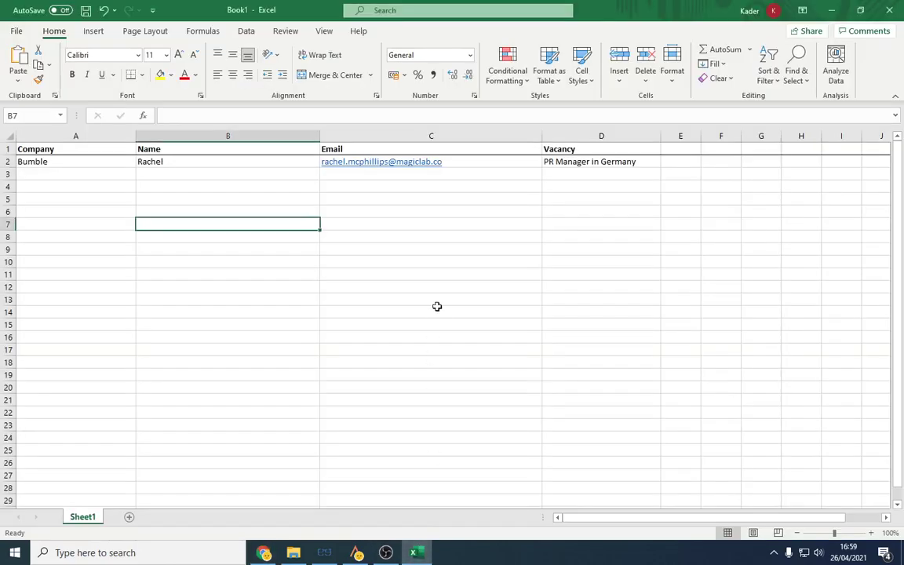
pyautogui.click(379, 178)
# - Enter the contact's first name in Name cell B3 and Spotify as the company in A3
pyautogui.click(171, 179)
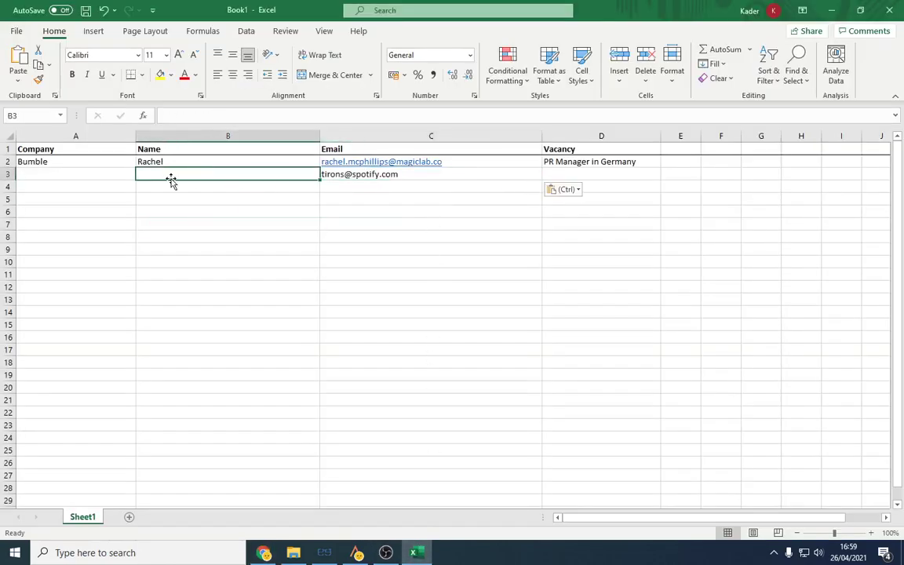
pyautogui.write('Tom')
pyautogui.hotkey('shift', 'Tab')
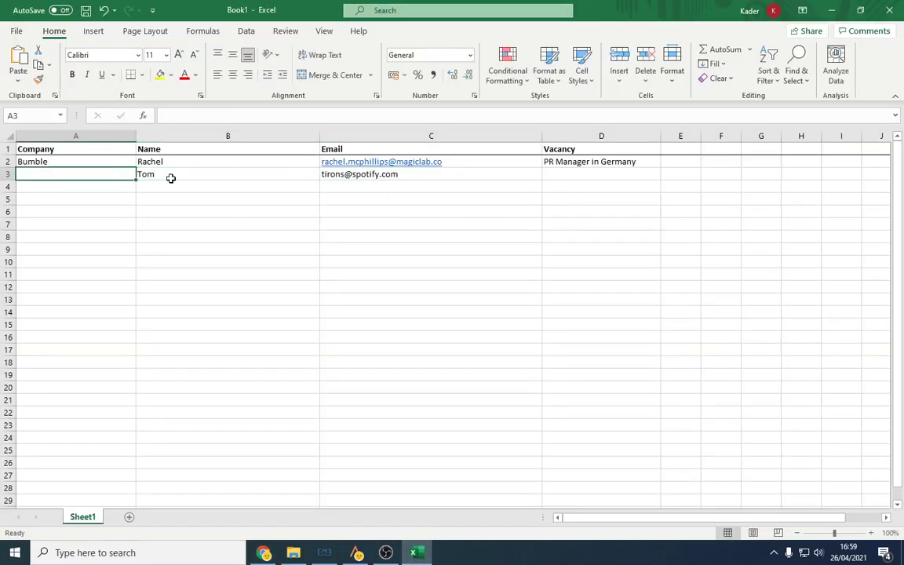
pyautogui.write('Spot')
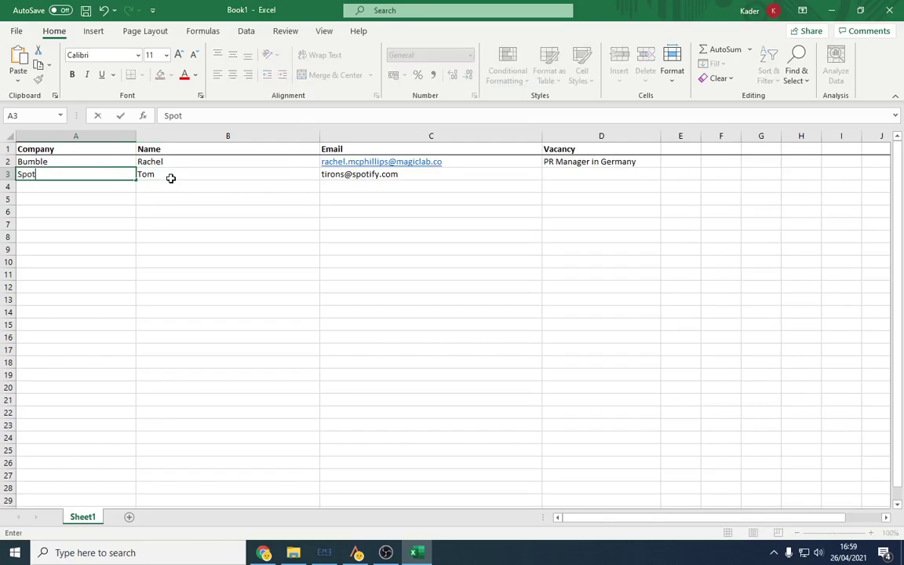
pyautogui.write('ify')
pyautogui.press('Tab')
pyautogui.press('Tab')
pyautogui.press('Tab')
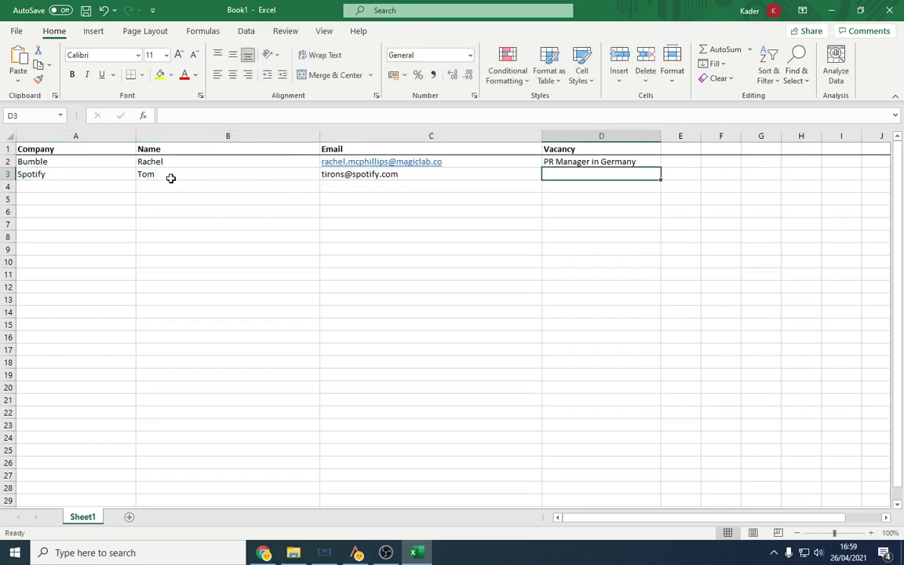
# - Return to the public relations job results in the browser and copy "Global Music Programs, Coordinator" from the Spotify listing's title
pyautogui.hotkey('alt', 'Tab')
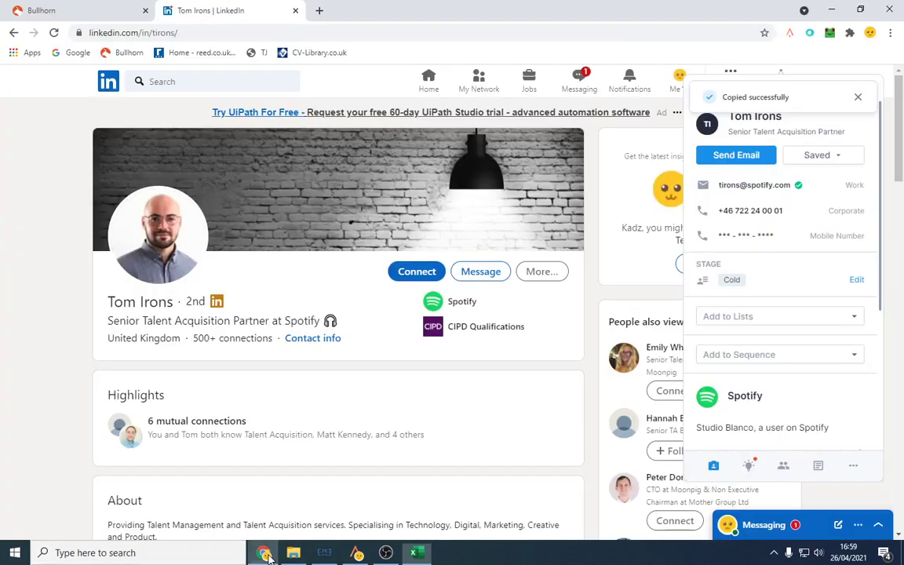
pyautogui.rightClick(13, 33)
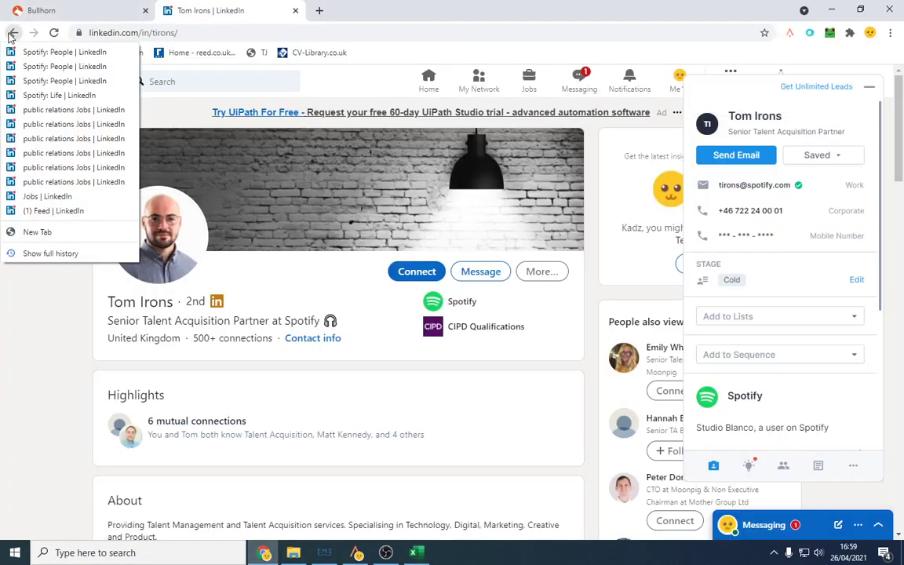
pyautogui.click(76, 110)
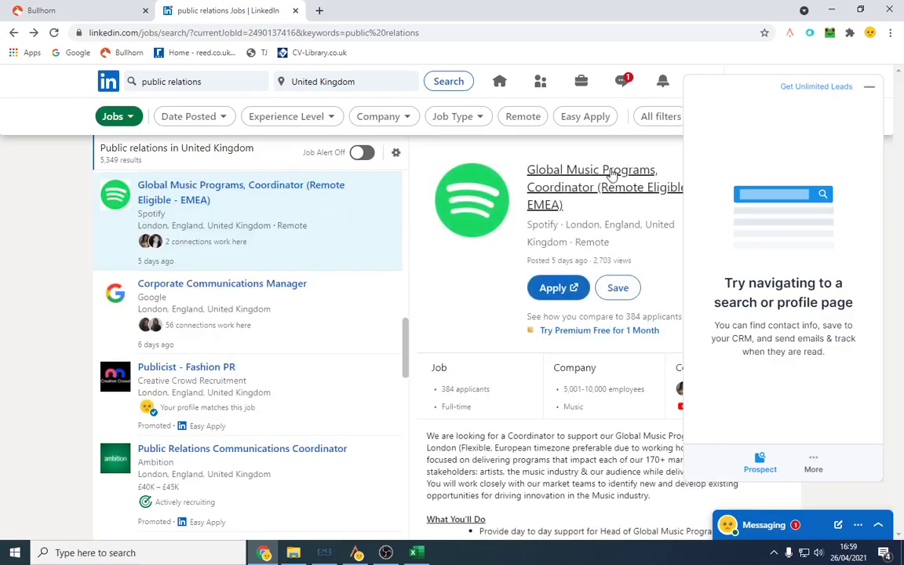
pyautogui.click(869, 88)
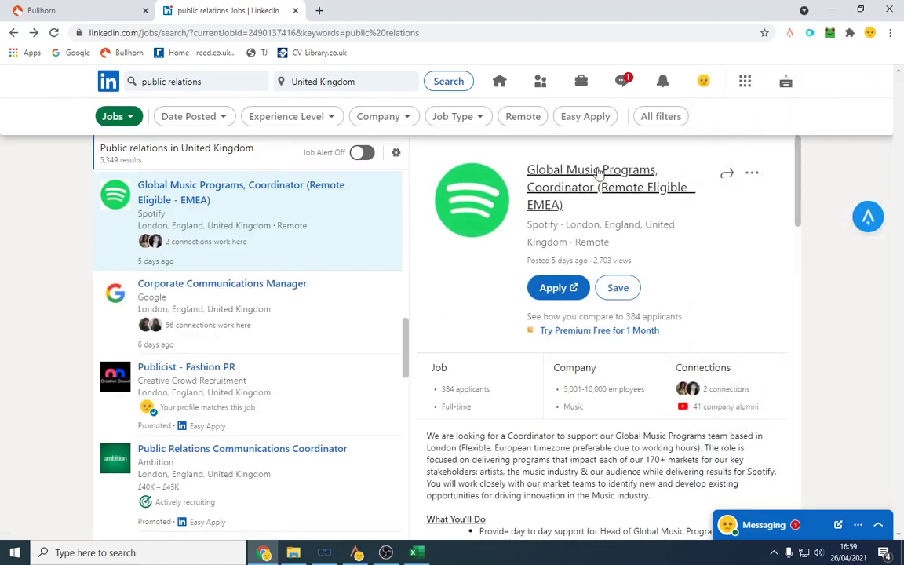
pyautogui.moveTo(529, 167); pyautogui.dragTo(598, 187)
pyautogui.hotkey('ctrl', 'c')
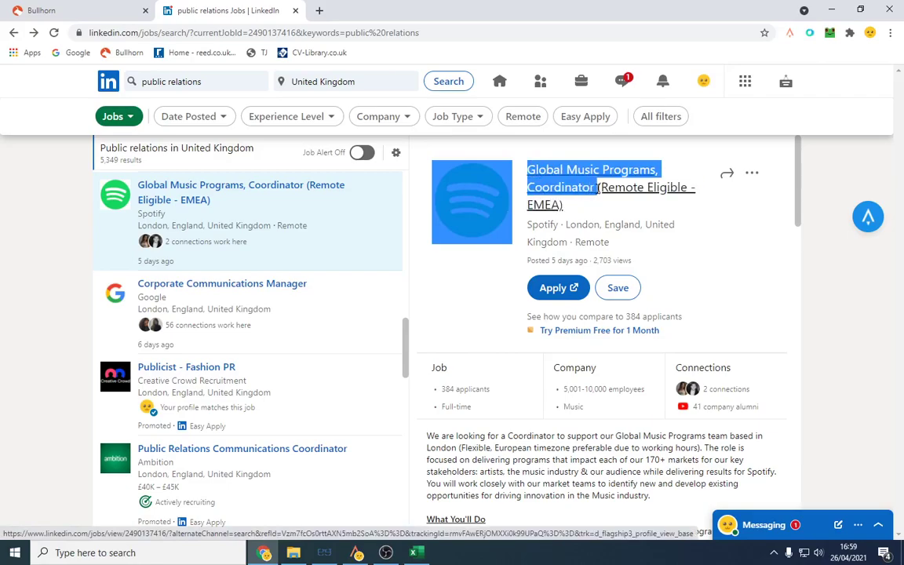
# - Use the browser's address field as scratch space to isolate "Programs, Coordinator" from the copied title, and paste it into Vacancy cell D3 in Excel
pyautogui.click(196, 32)
pyautogui.write('Spotify')
pyautogui.hotkey('ctrl', 'v')
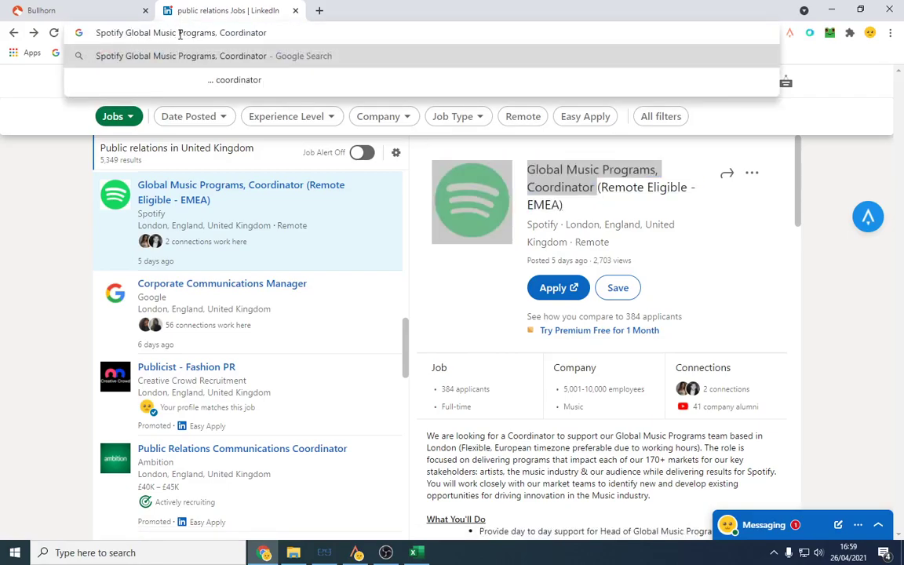
pyautogui.moveTo(178, 33); pyautogui.dragTo(348, 34)
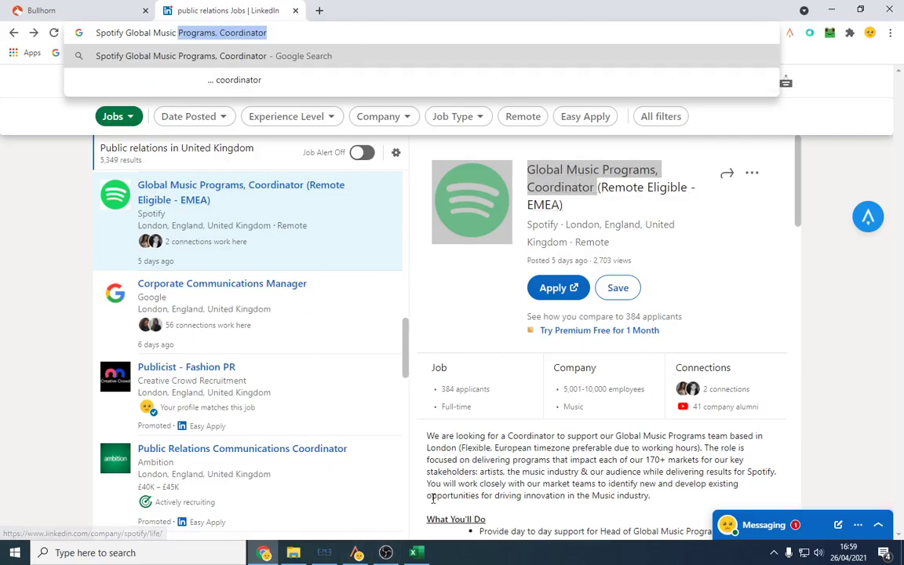
pyautogui.click(417, 554)
pyautogui.hotkey('ctrl', 'v')
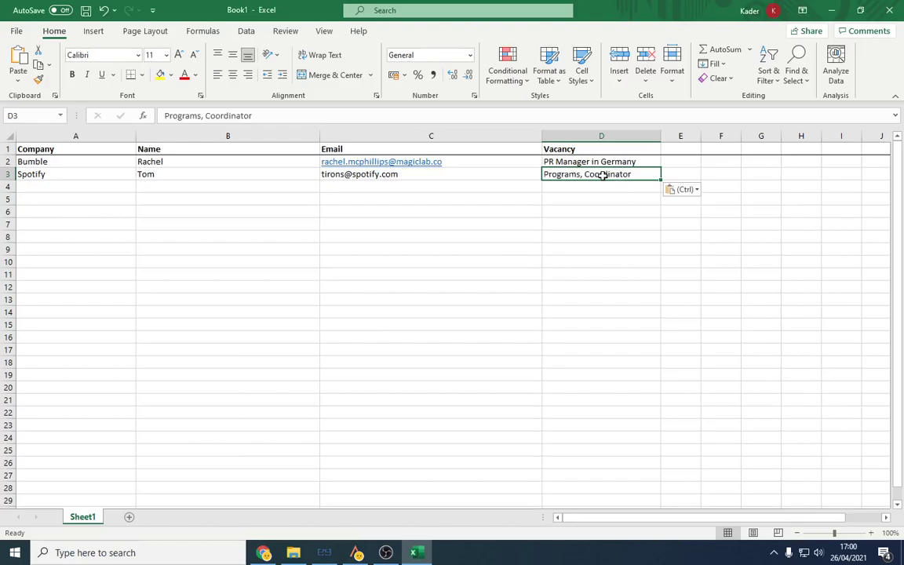
# - Remove the comma from the vacancy in D3 so it reads Programs Coordinator
pyautogui.press('F2')
pyautogui.click(585, 173)
pyautogui.press('BackSpace')
pyautogui.press('BackSpace')
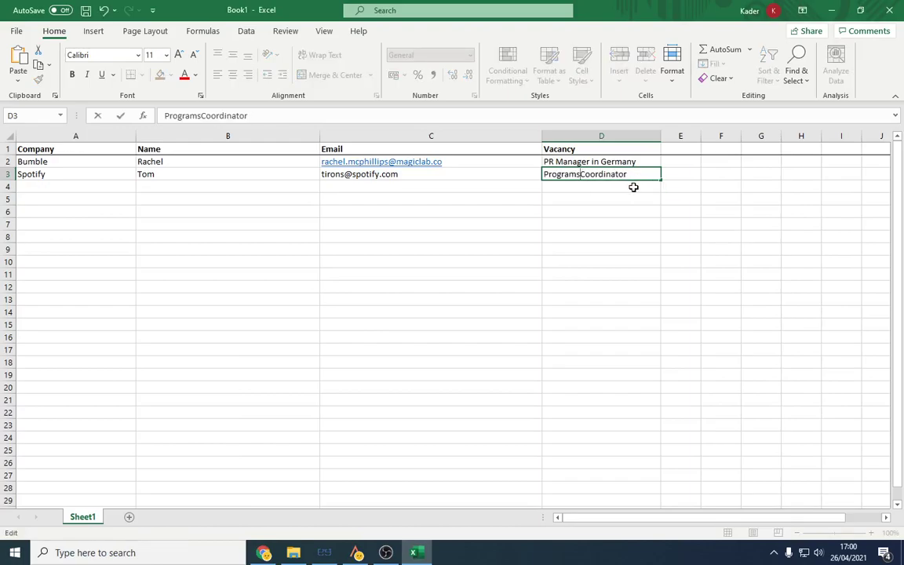
pyautogui.click(573, 263)
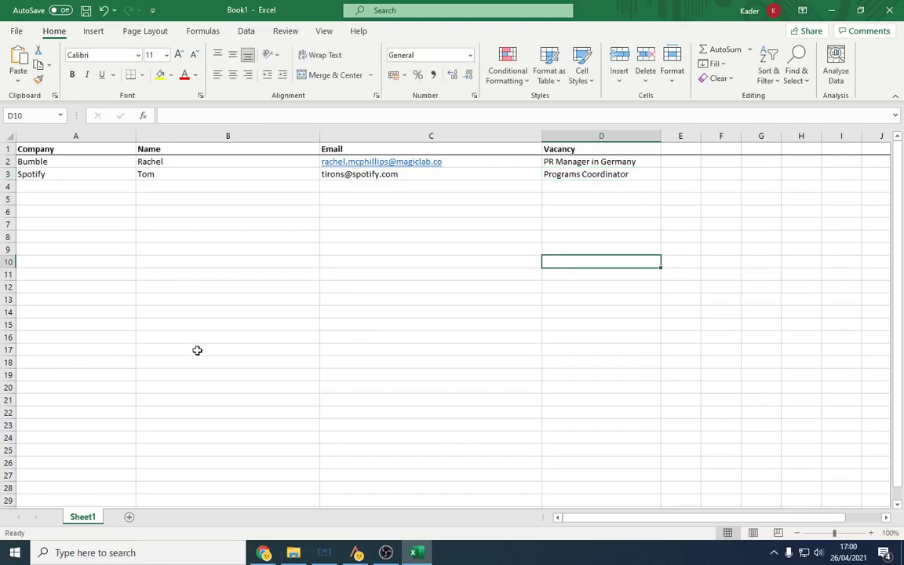
# - Compare the company and contact rows in the Excel list with LinkedIn's public relations job results for the United Kingdom, including the result count
pyautogui.click(264, 554)
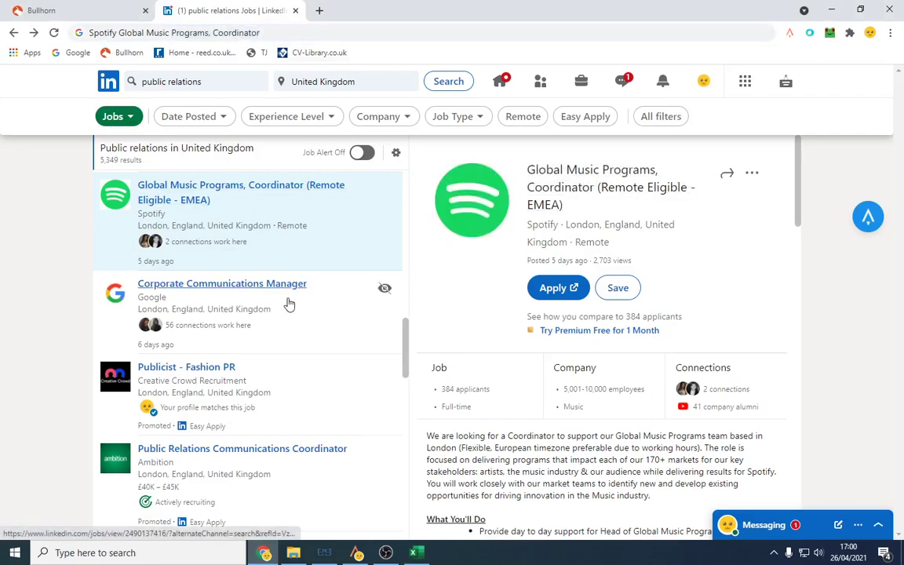
pyautogui.click(414, 553)
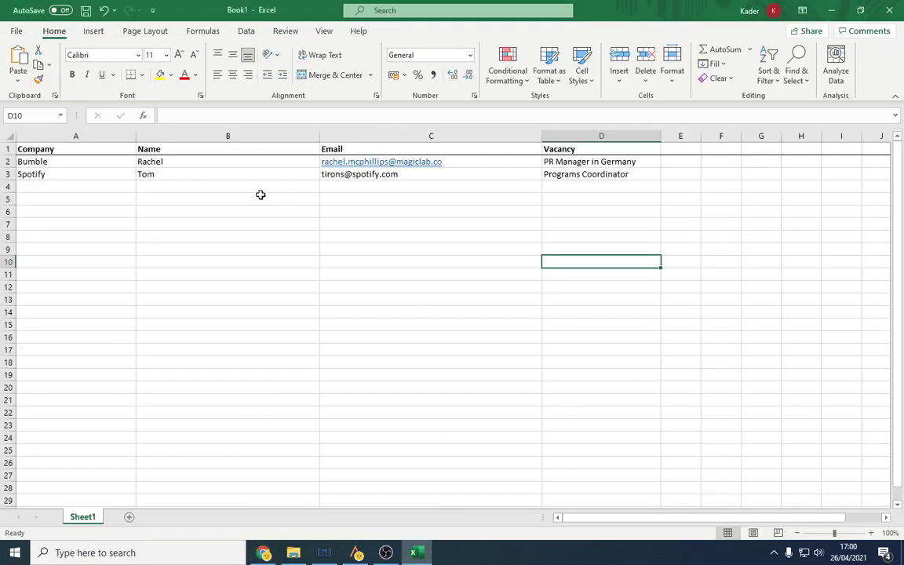
pyautogui.click(439, 250)
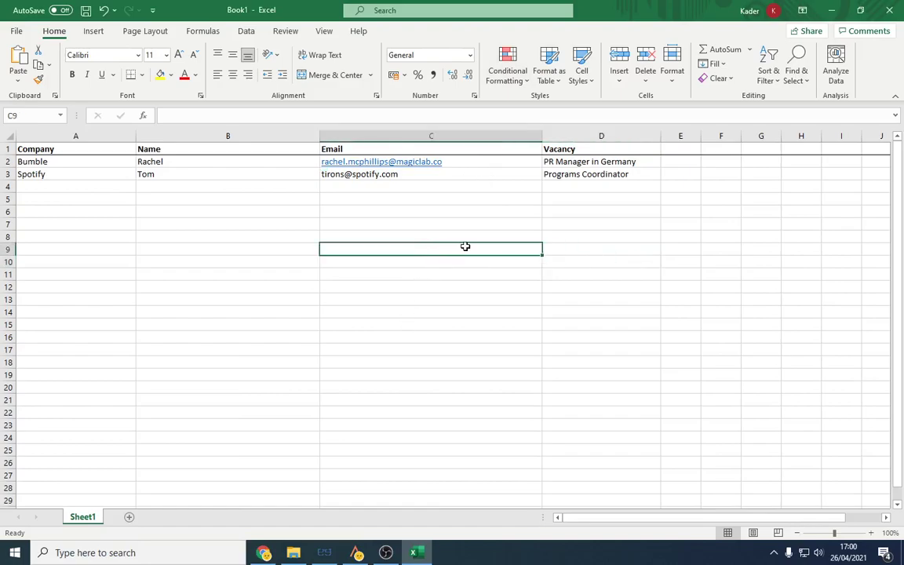
pyautogui.click(264, 552)
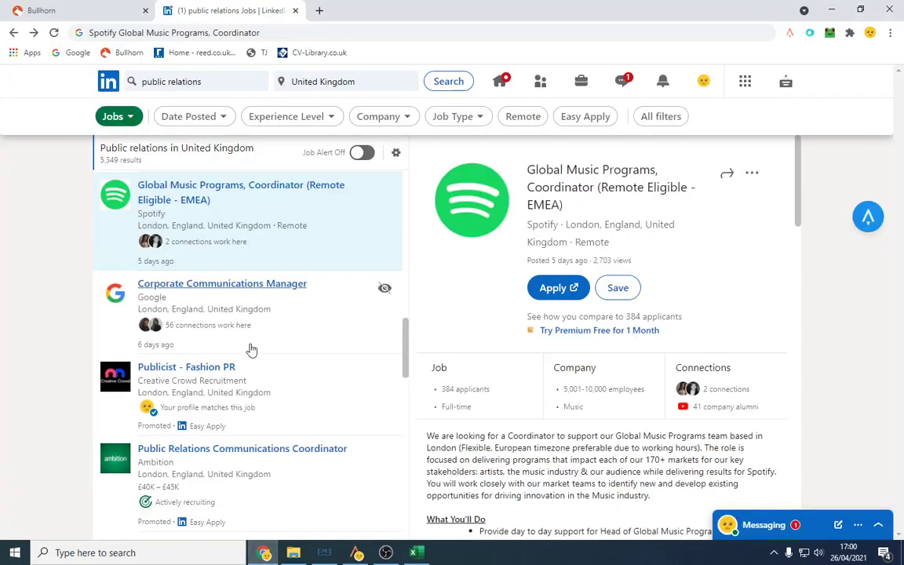
pyautogui.scroll(5, 313, 319)
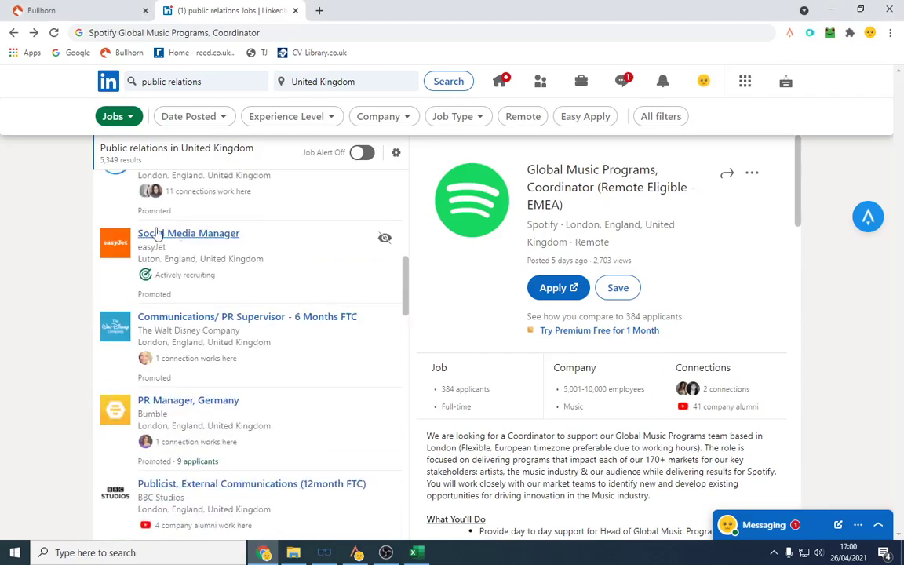
pyautogui.moveTo(115, 158); pyautogui.dragTo(143, 158)
pyautogui.click(150, 163)
pyautogui.moveTo(141, 160); pyautogui.dragTo(97, 161)
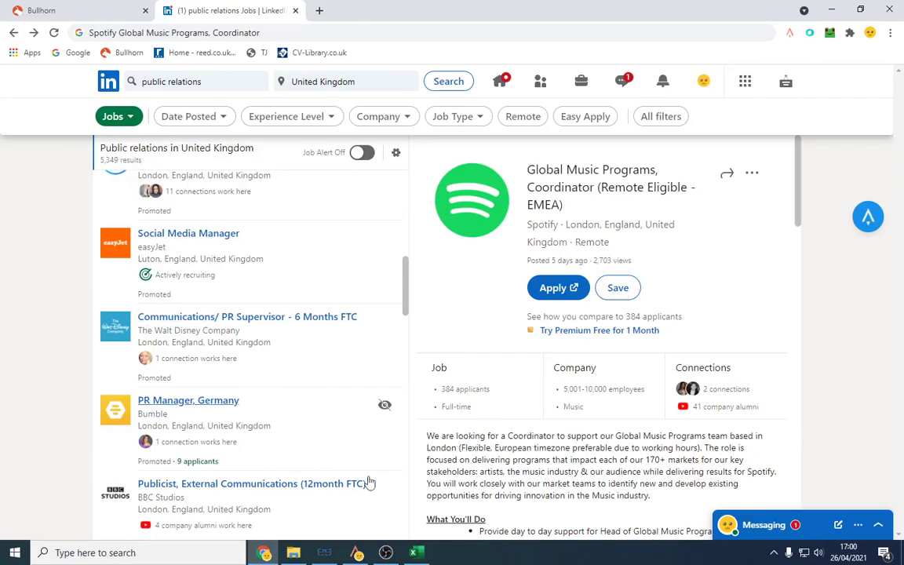
pyautogui.click(413, 552)
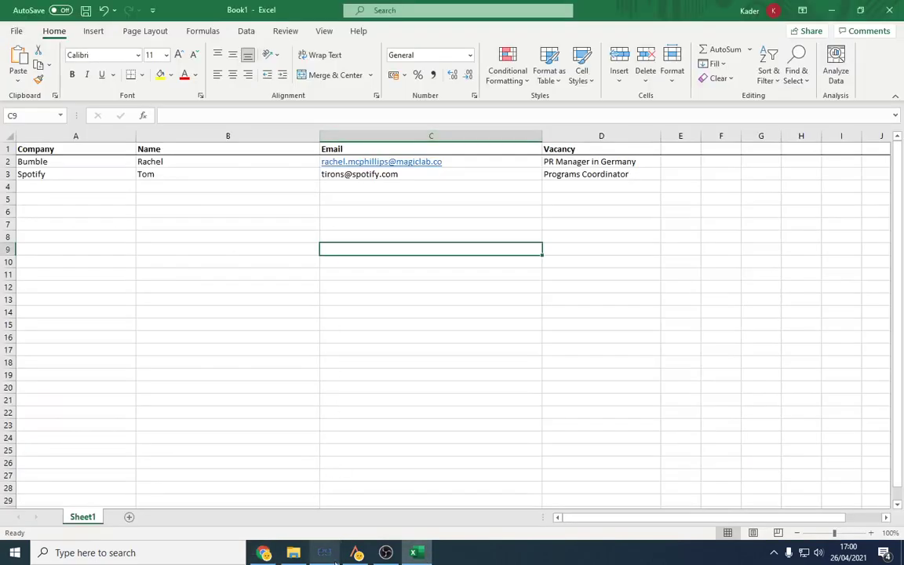
# - Return to the LinkedIn job results in the browser, open Klarna's Communications Specialist listing and examine the further vacancies
pyautogui.click(264, 552)
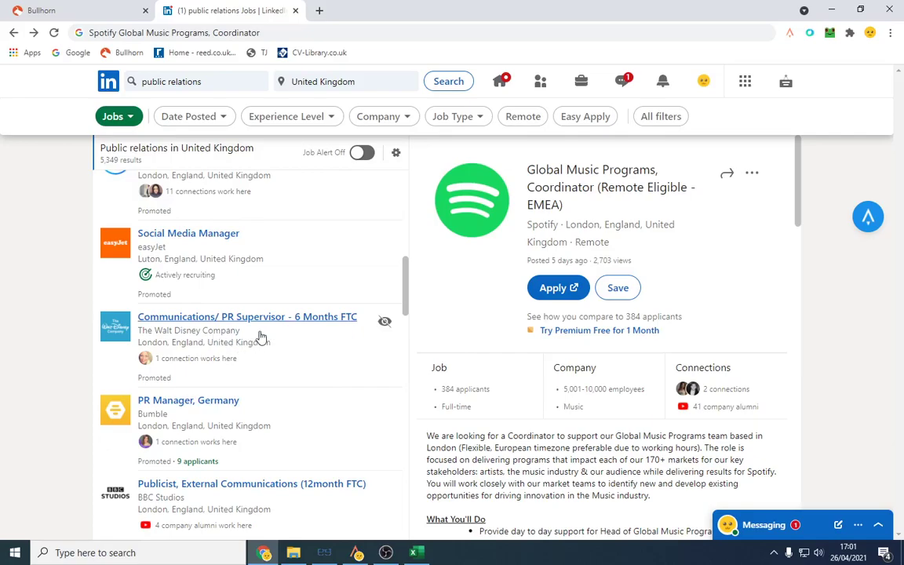
pyautogui.scroll(-4, 313, 317)
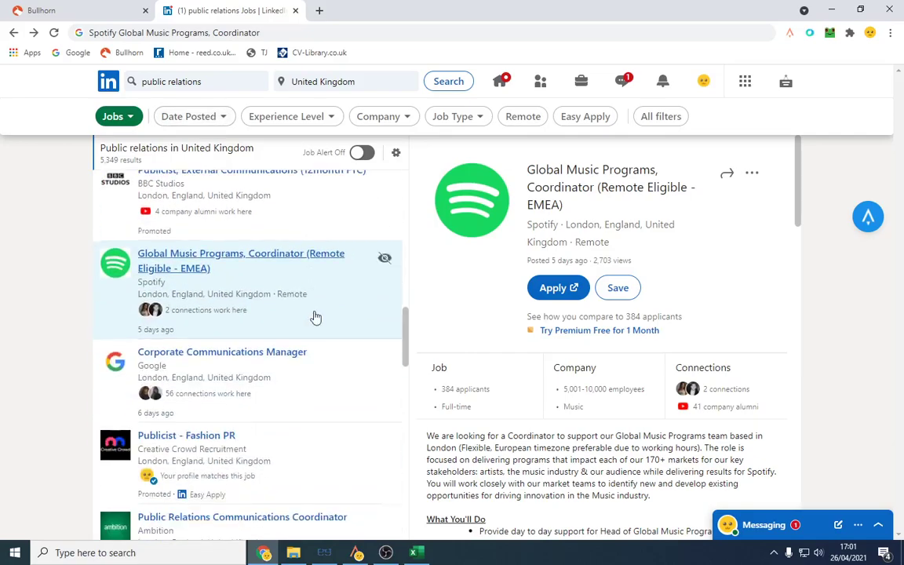
pyautogui.scroll(-5, 318, 318)
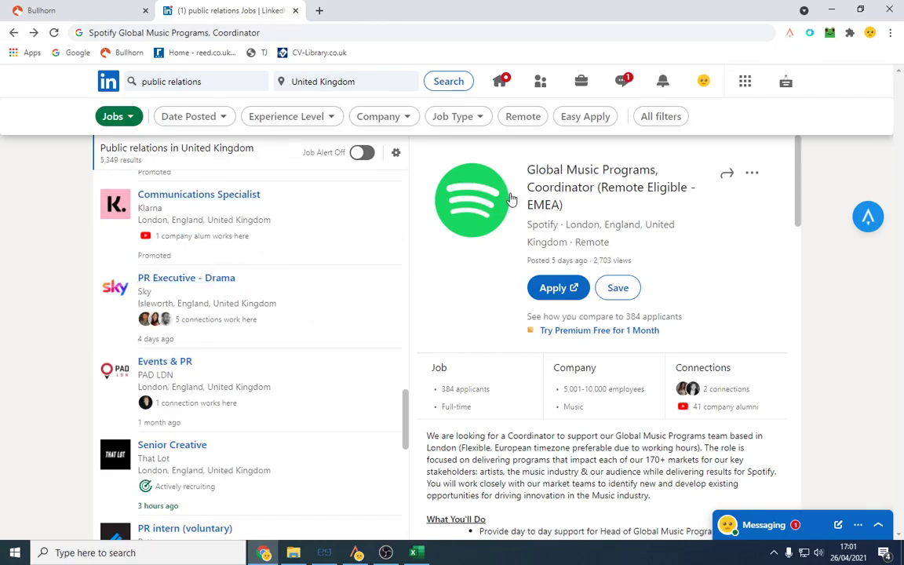
pyautogui.click(297, 224)
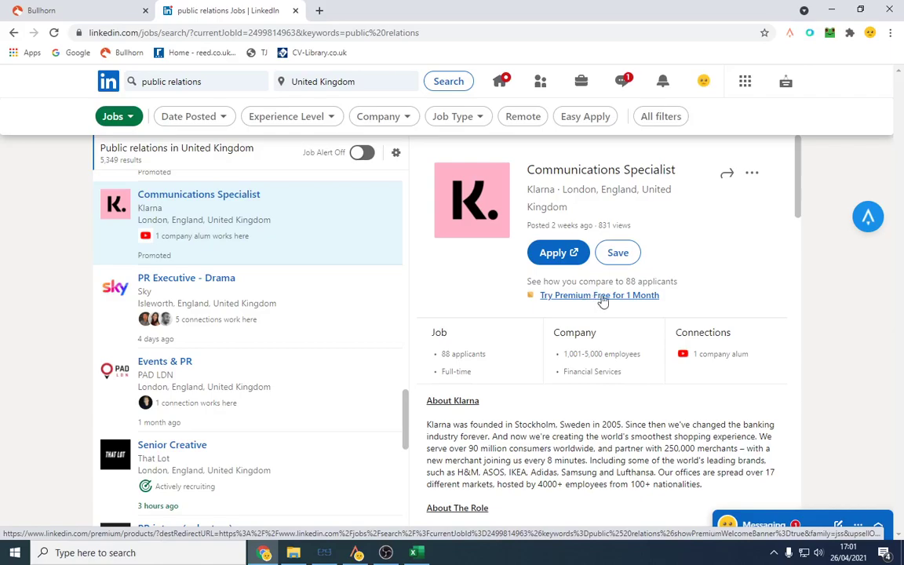
pyautogui.scroll(-1, 596, 301)
pyautogui.scroll(-5, 348, 372)
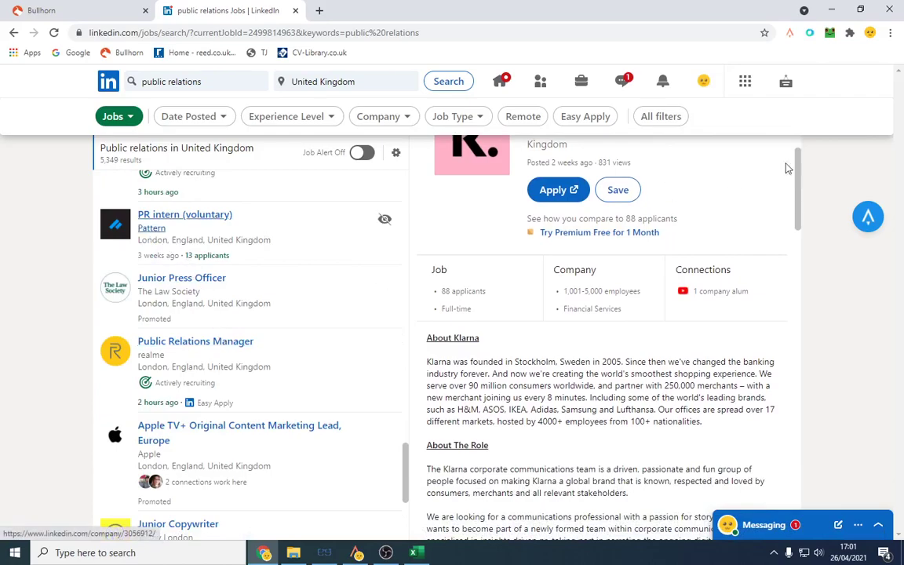
# - View the People section of Pattern, the company behind the PR intern (voluntary) listing, and go to LinkedIn's main Jobs page
pyautogui.press('F5')
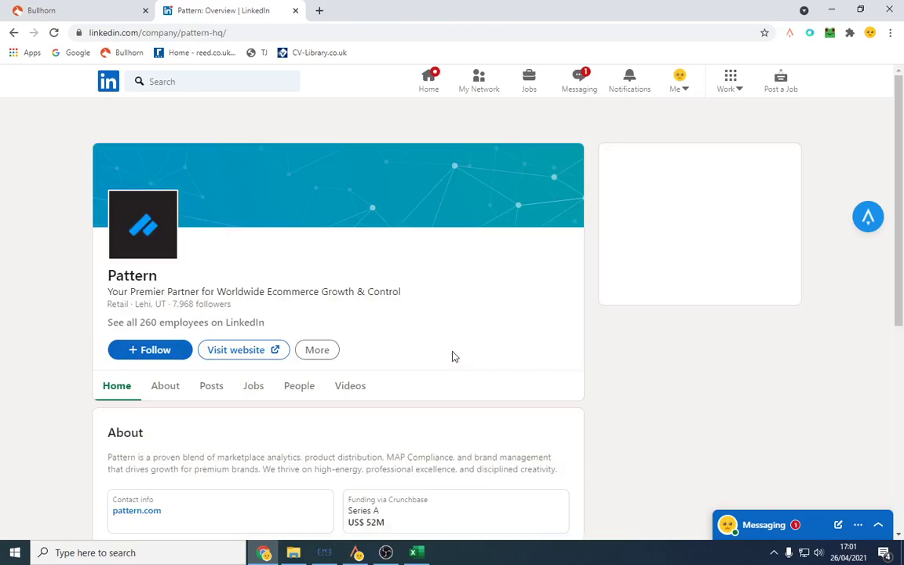
pyautogui.click(292, 388)
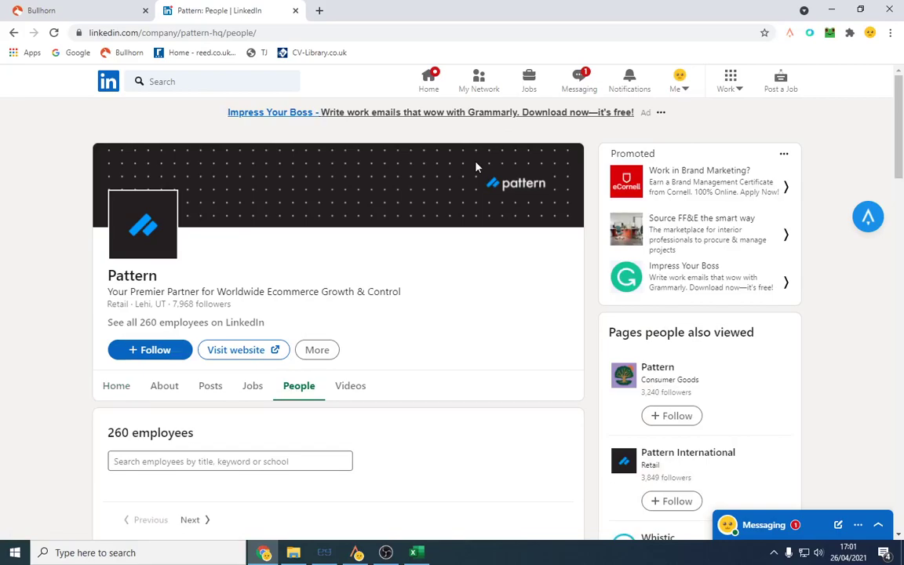
pyautogui.click(529, 81)
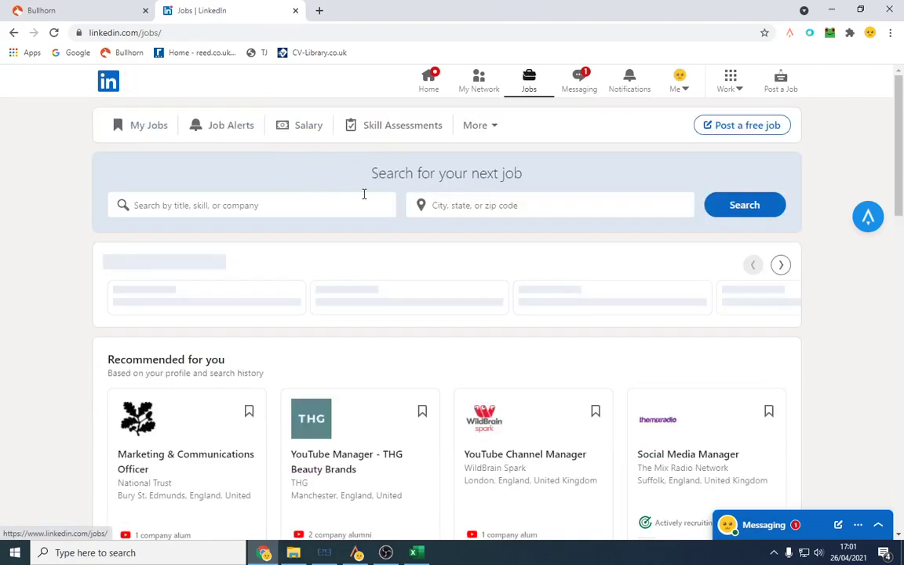